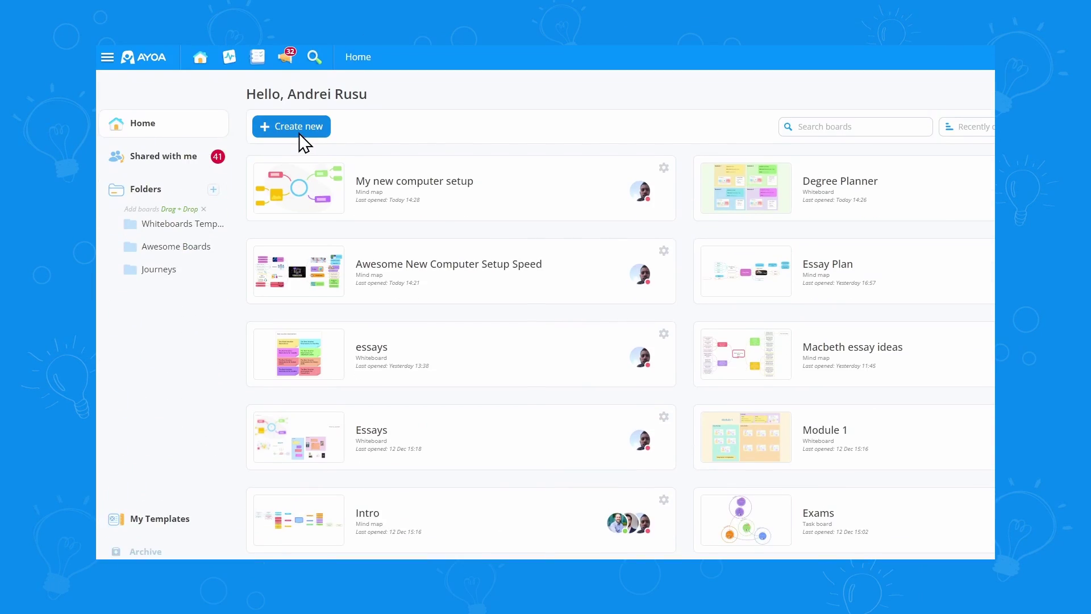
Choose Mind Map from the Create new list to bring up the map types
{"action": "left_click", "coordinate": [296, 122]}
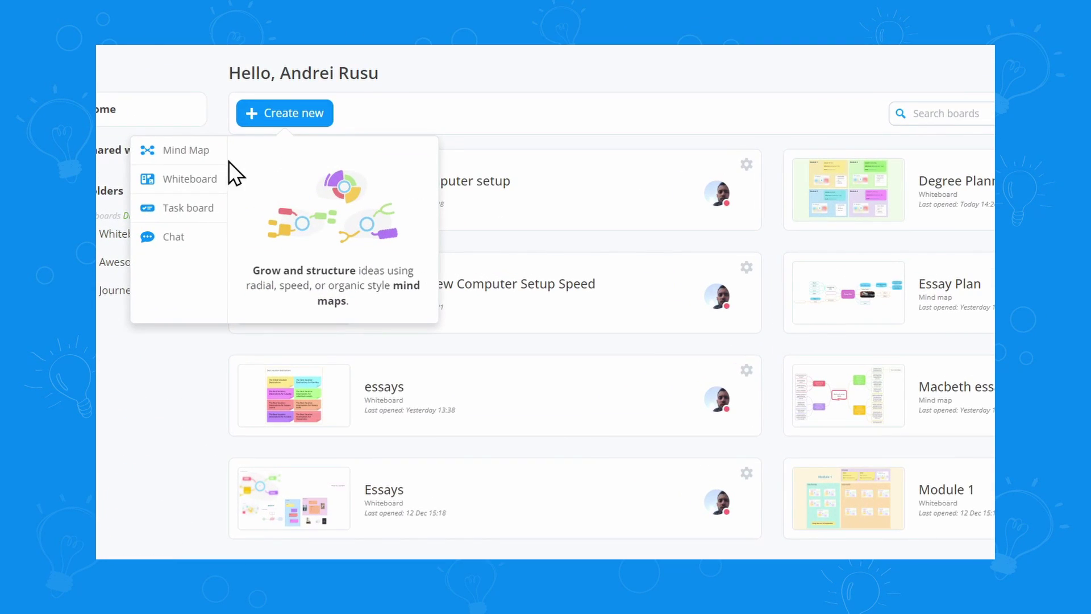
{"action": "left_click", "coordinate": [186, 150]}
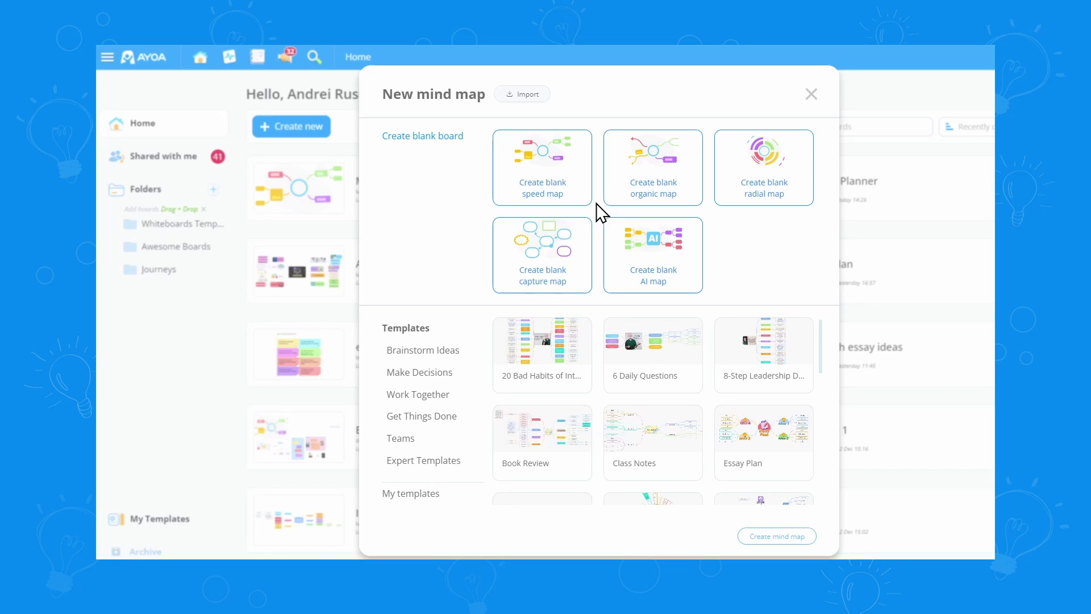
Create a blank speed map described as 'This is a mind map about my new cool computer!' with one invited collaborator
{"action": "left_click", "coordinate": [577, 200]}
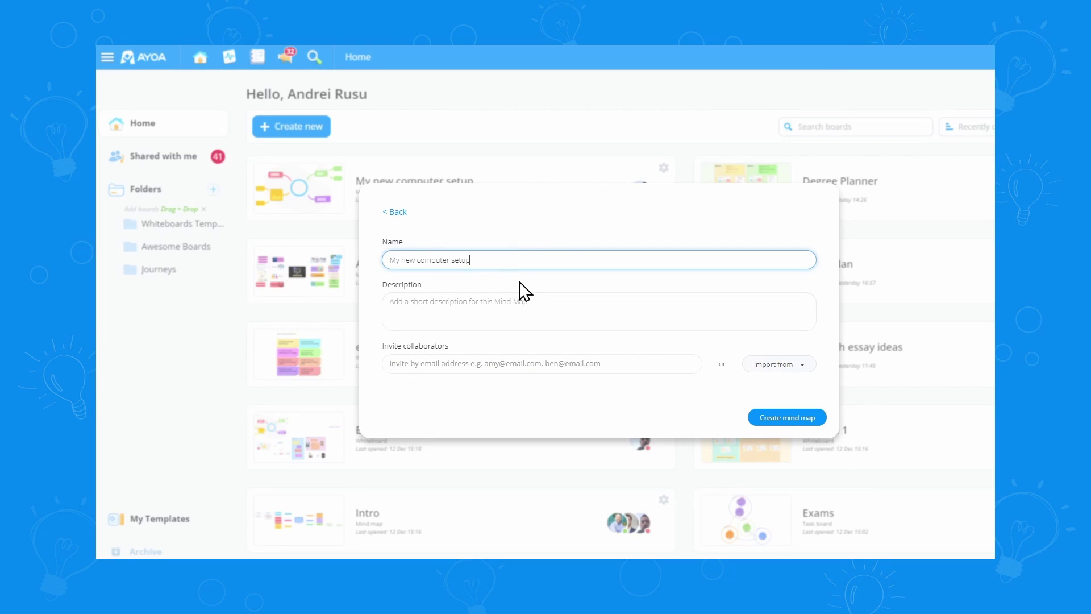
{"action": "left_click", "coordinate": [554, 319]}
{"action": "type", "text": "This is a mind map a"}
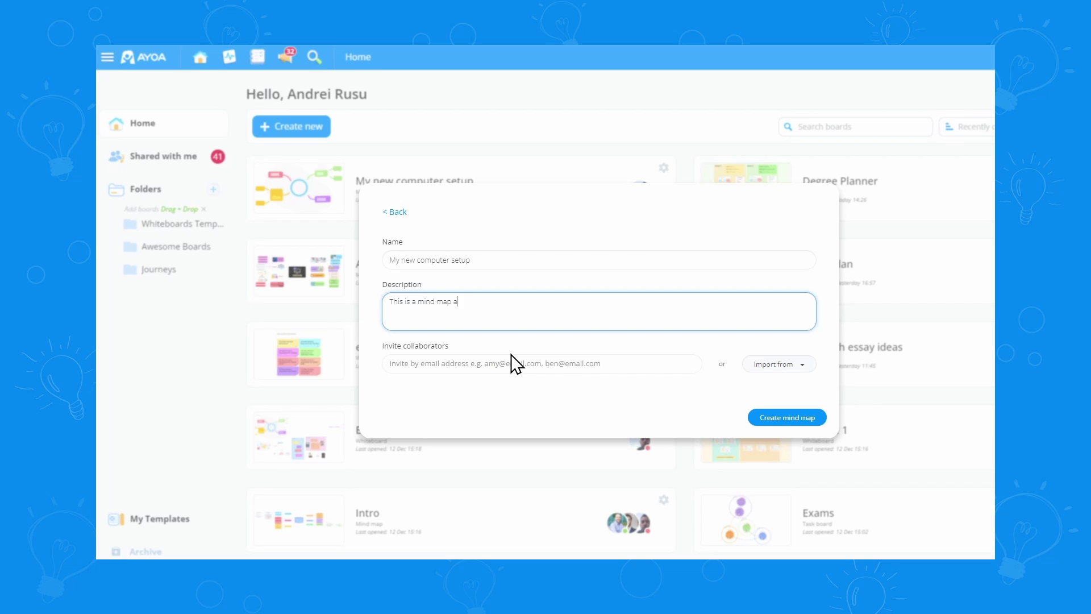
{"action": "type", "text": "bout my new cool computer!"}
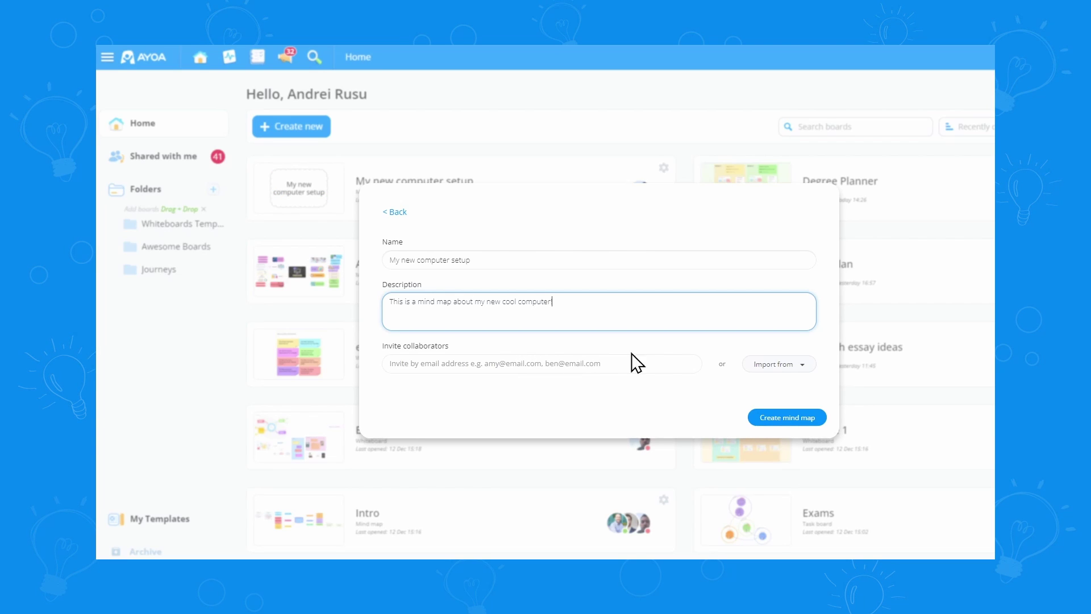
{"action": "left_click", "coordinate": [545, 362]}
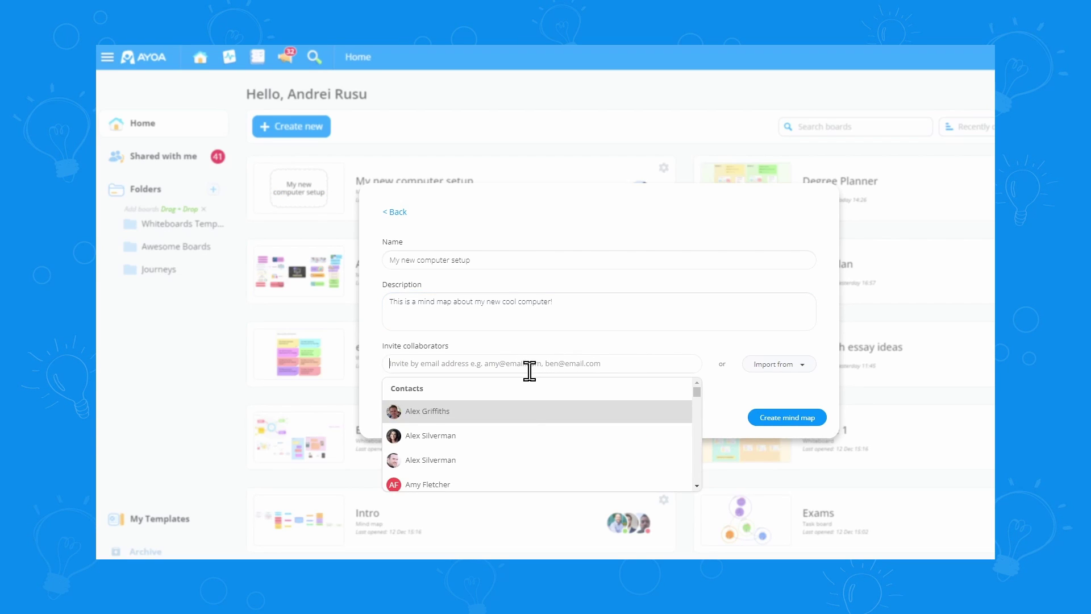
{"action": "left_click", "coordinate": [483, 471]}
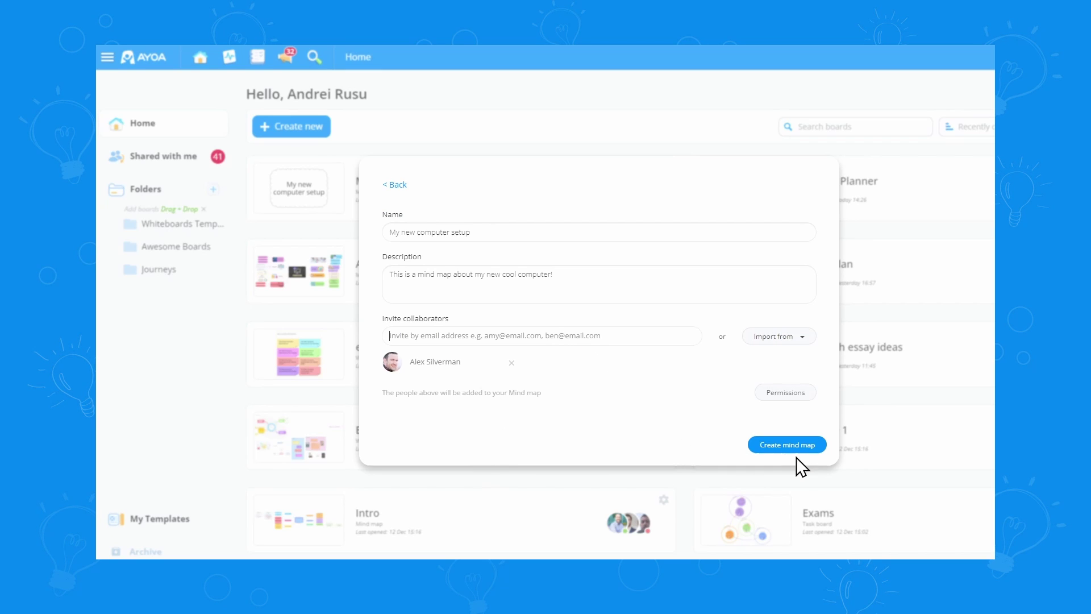
{"action": "left_click", "coordinate": [782, 449]}
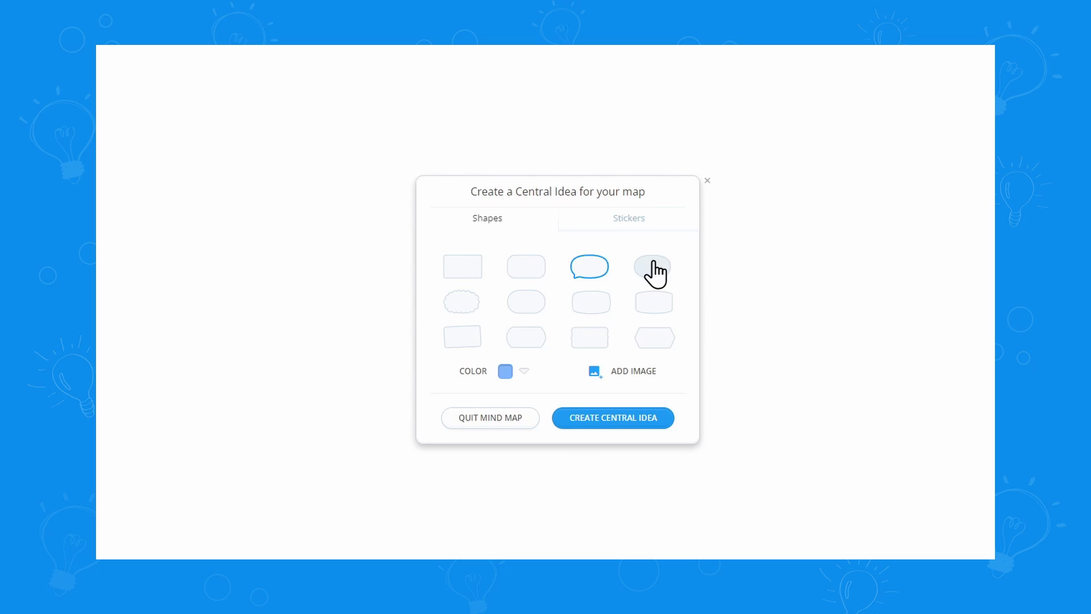
Give the 'My new computer setup' central idea a cloud shape in purple, after browsing the stickers
{"action": "left_click", "coordinate": [621, 223]}
{"action": "scroll", "coordinate": [597, 284], "scroll_direction": "down", "scroll_amount": 5}
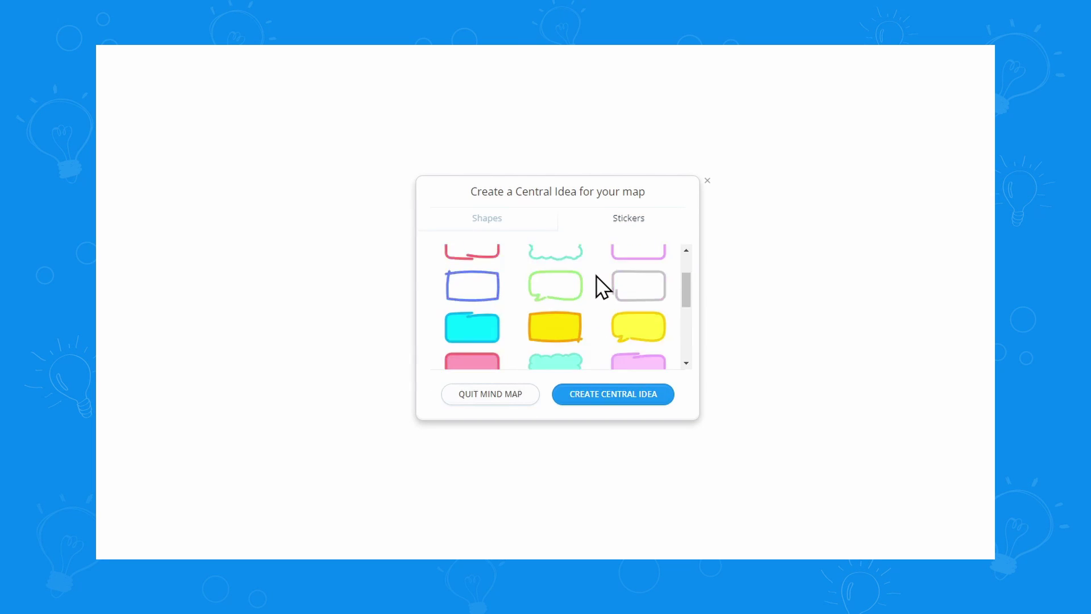
{"action": "scroll", "coordinate": [595, 291], "scroll_direction": "up", "scroll_amount": 2}
{"action": "scroll", "coordinate": [597, 292], "scroll_direction": "up", "scroll_amount": 4}
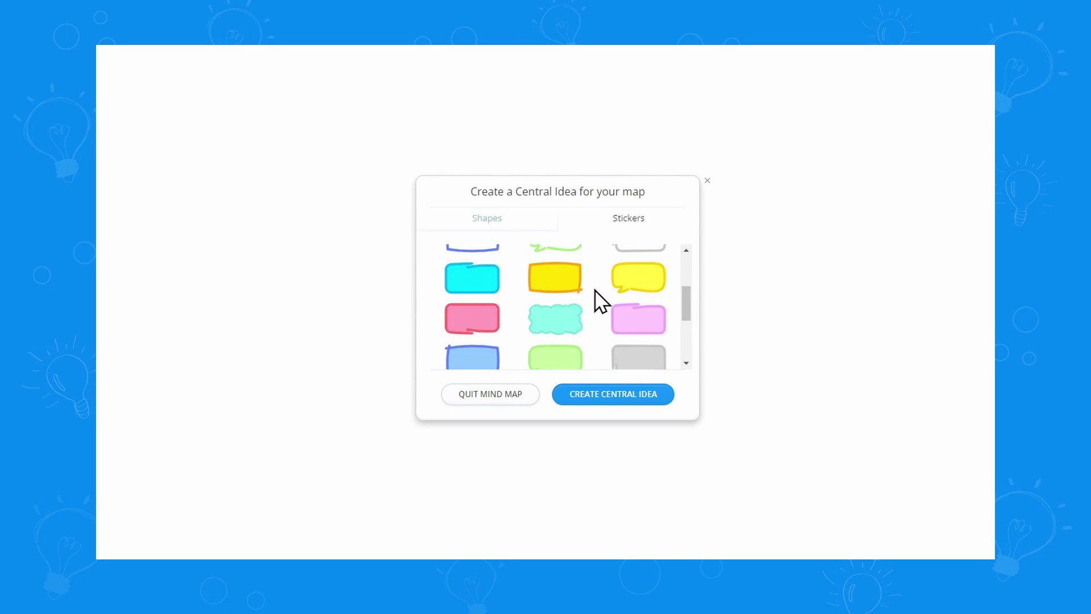
{"action": "left_click", "coordinate": [520, 226]}
{"action": "left_click", "coordinate": [470, 310]}
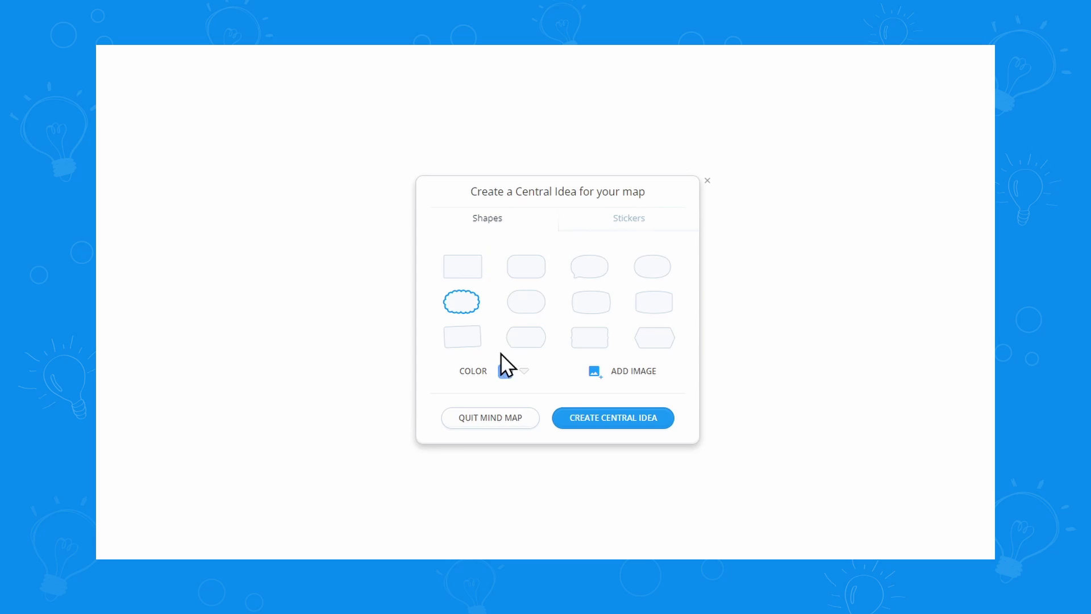
{"action": "left_click", "coordinate": [519, 372]}
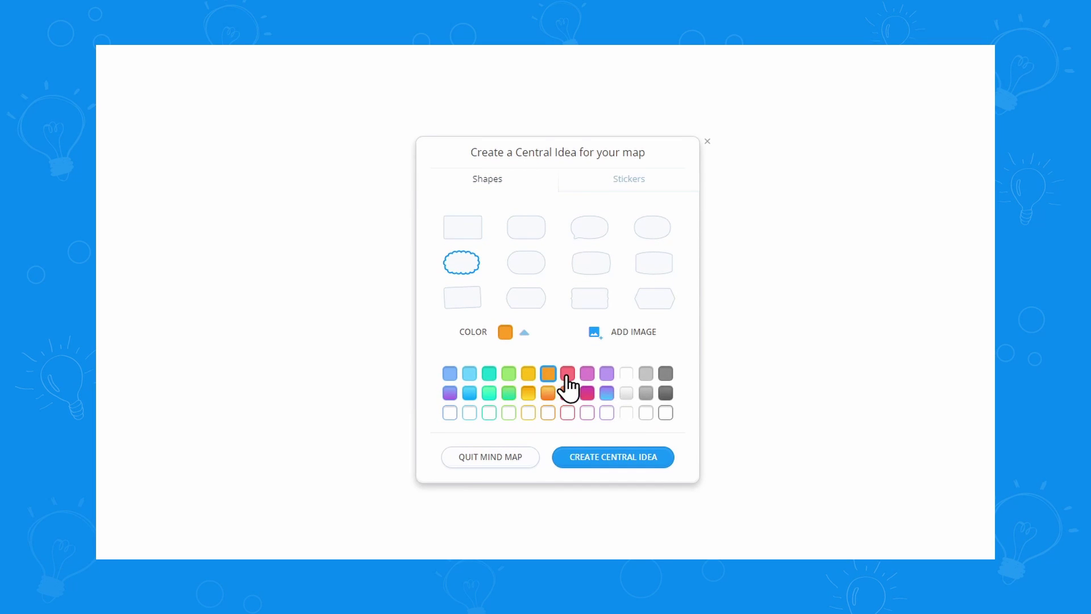
{"action": "left_click", "coordinate": [567, 374]}
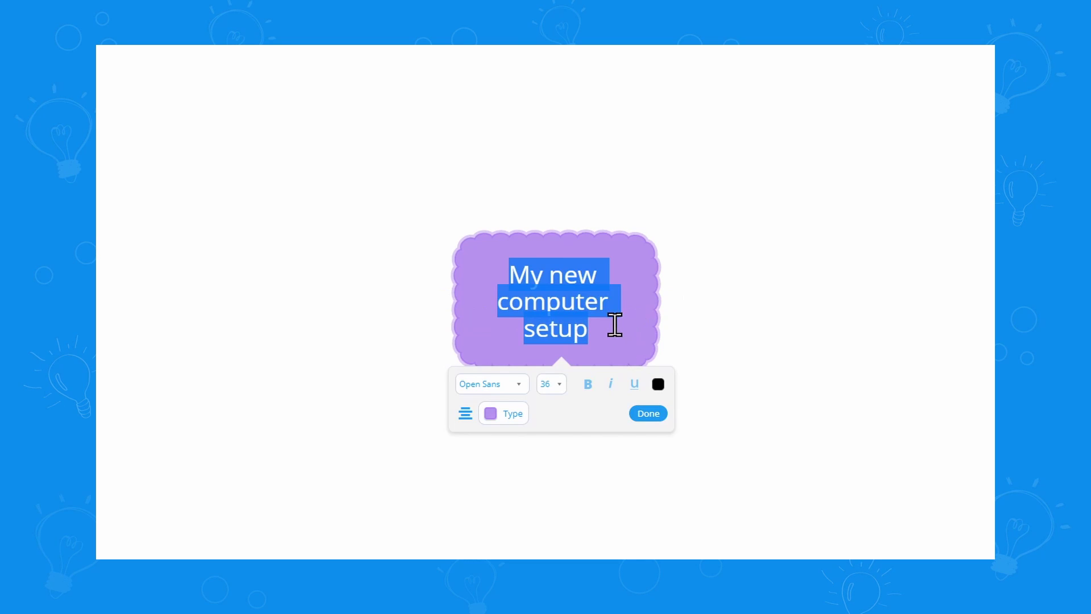
Make the central idea text bold, white and size 36
{"action": "left_click", "coordinate": [562, 385]}
{"action": "left_click", "coordinate": [546, 489]}
{"action": "left_click", "coordinate": [551, 371]}
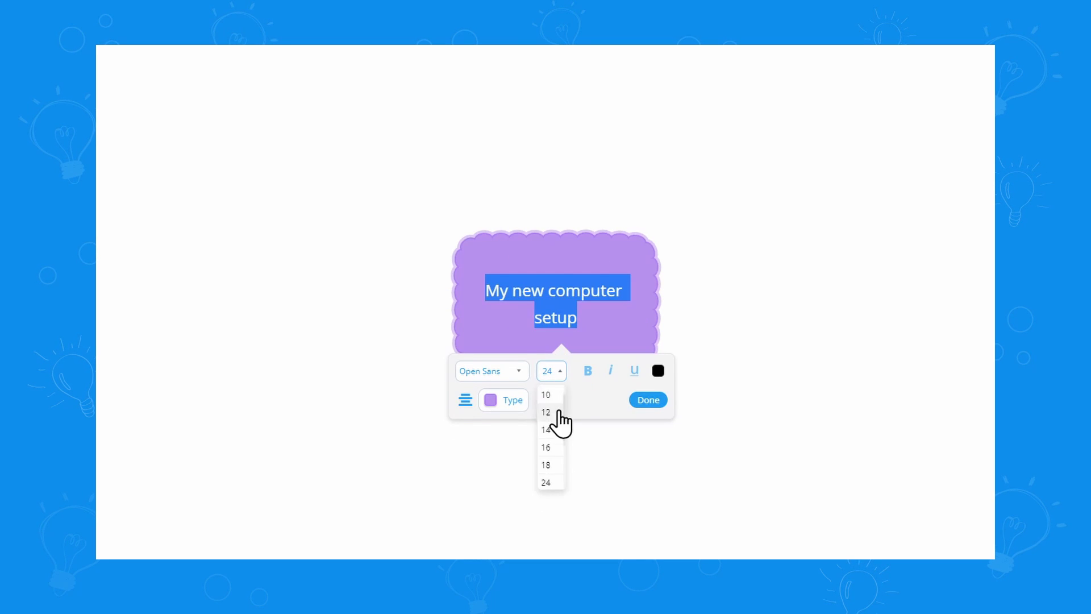
{"action": "scroll", "coordinate": [554, 449], "scroll_direction": "down", "scroll_amount": 2}
{"action": "left_click", "coordinate": [550, 478]}
{"action": "left_click", "coordinate": [588, 384]}
{"action": "left_click", "coordinate": [658, 384]}
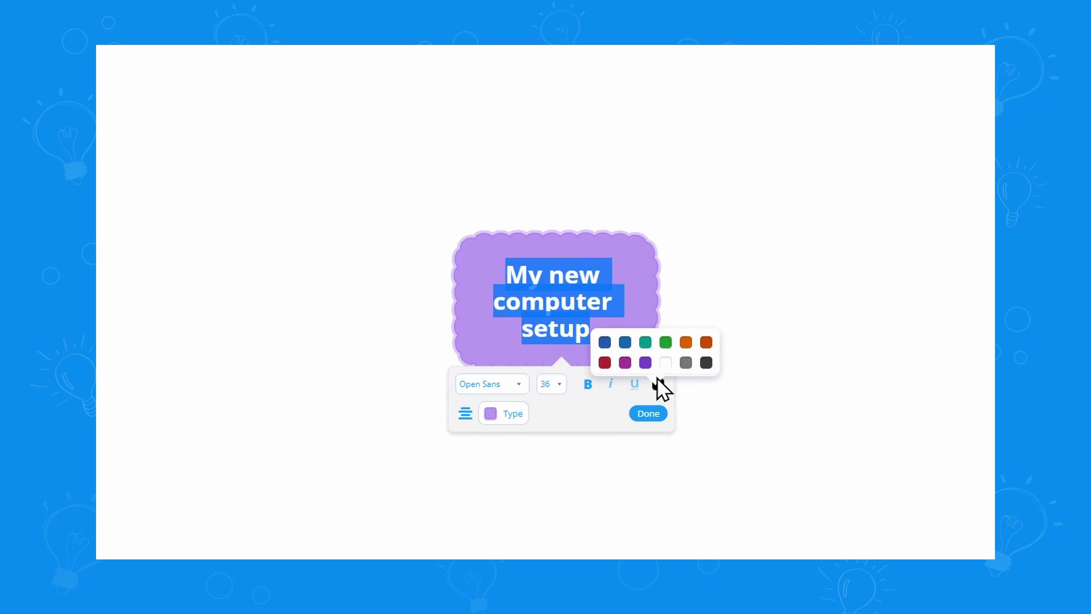
{"action": "left_click", "coordinate": [665, 363]}
Change the central idea's cloud bubble colour to blue and finish formatting
{"action": "left_click", "coordinate": [511, 414]}
{"action": "left_click", "coordinate": [544, 393]}
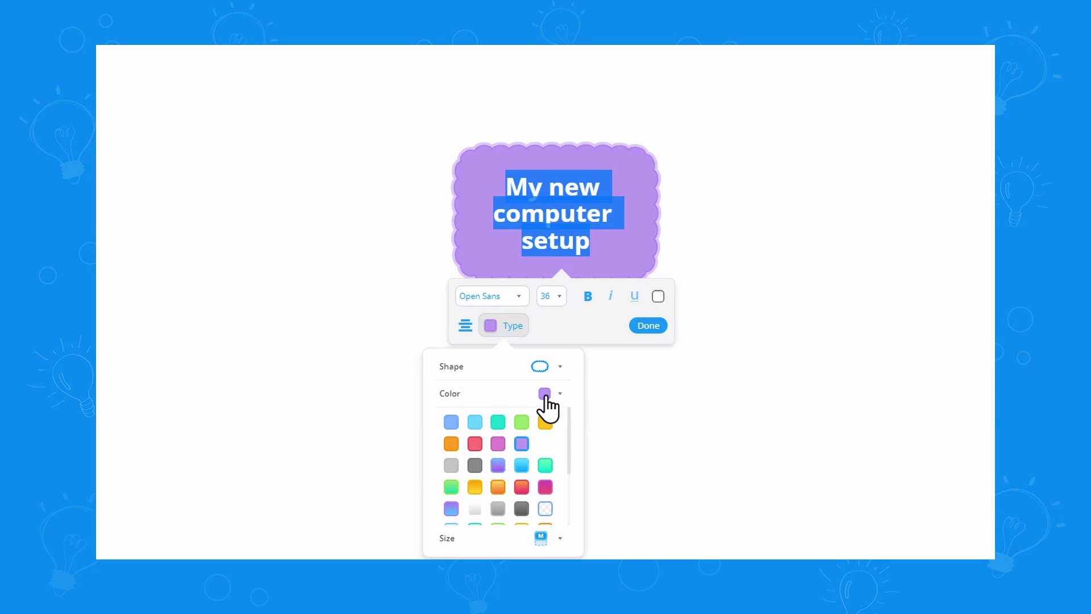
{"action": "left_click", "coordinate": [647, 325]}
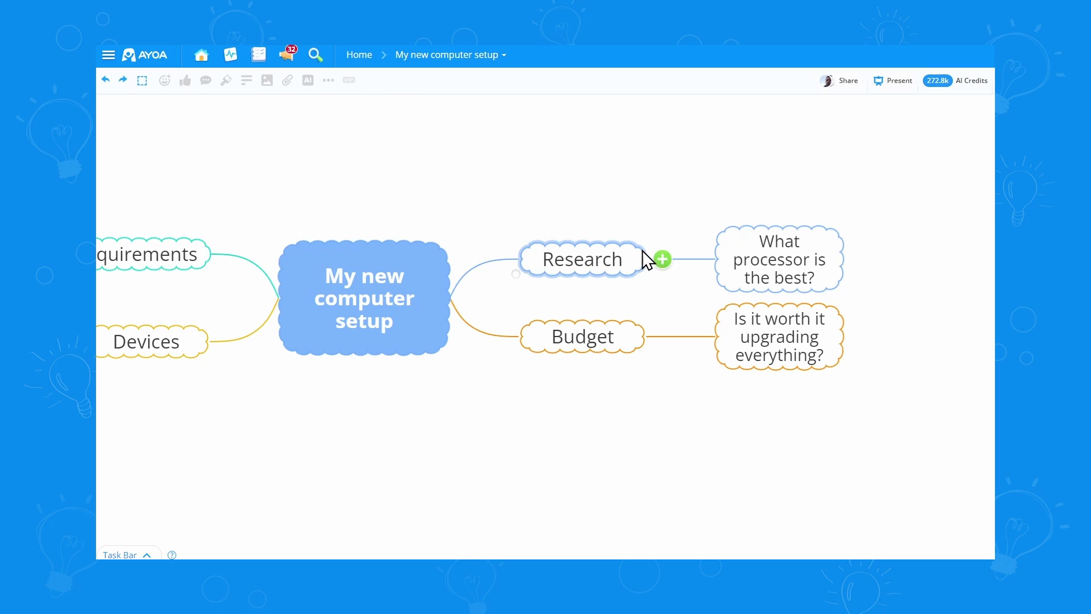
Make the Research bubble a green rounded pill shape
{"action": "left_click", "coordinate": [630, 259]}
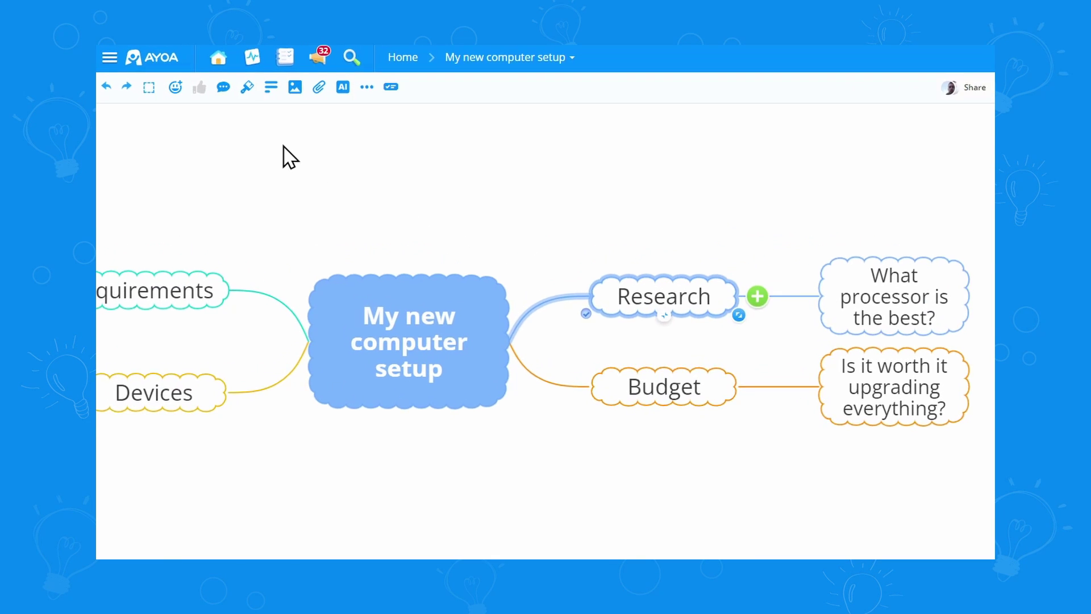
{"action": "left_click", "coordinate": [254, 90]}
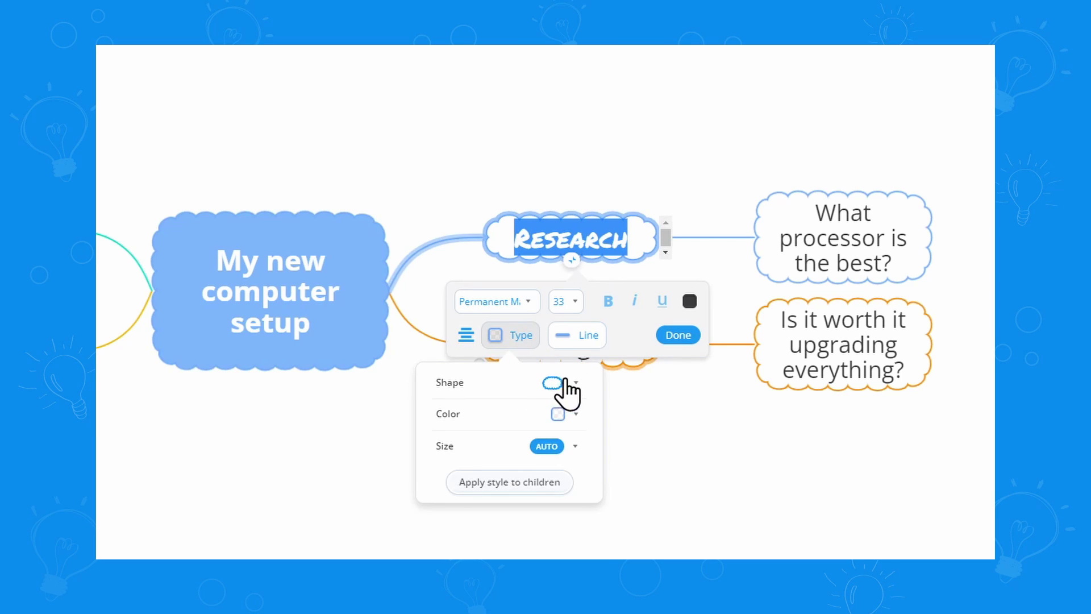
{"action": "left_click", "coordinate": [564, 382]}
{"action": "left_click", "coordinate": [492, 372]}
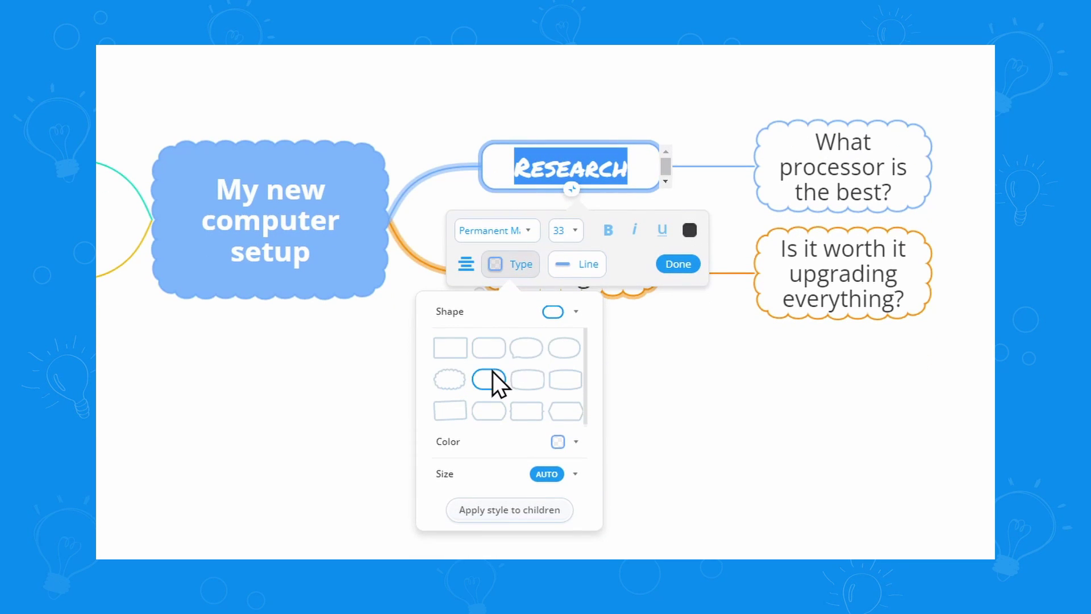
{"action": "left_click", "coordinate": [568, 313]}
{"action": "left_click", "coordinate": [558, 344]}
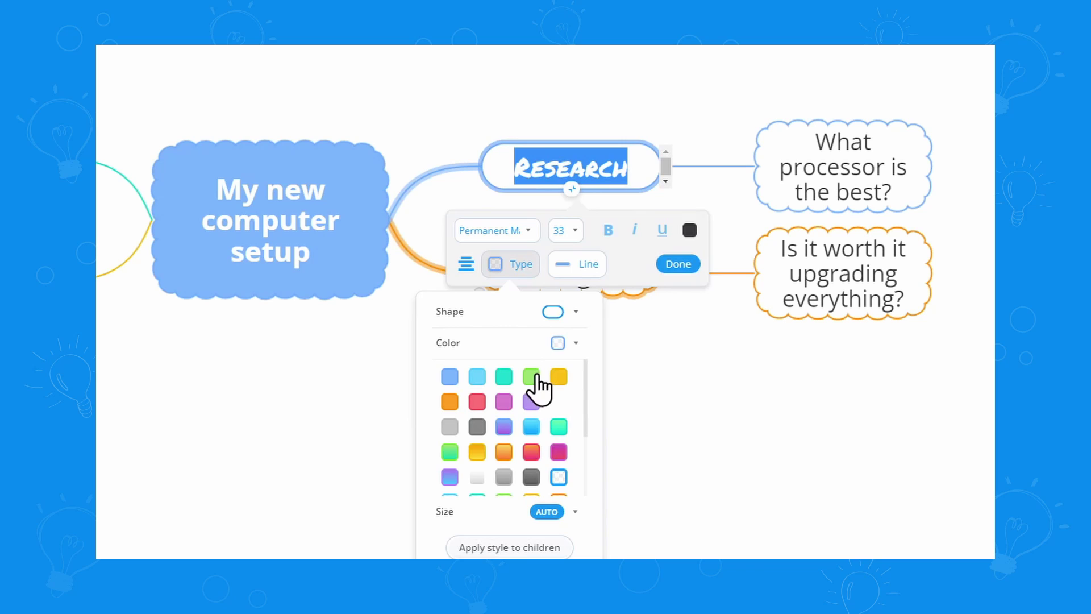
{"action": "left_click", "coordinate": [531, 376]}
{"action": "left_click", "coordinate": [574, 343]}
Reshape the Research connector, colour it green, and apply the style to its child
{"action": "left_click", "coordinate": [578, 264]}
{"action": "left_click", "coordinate": [625, 312]}
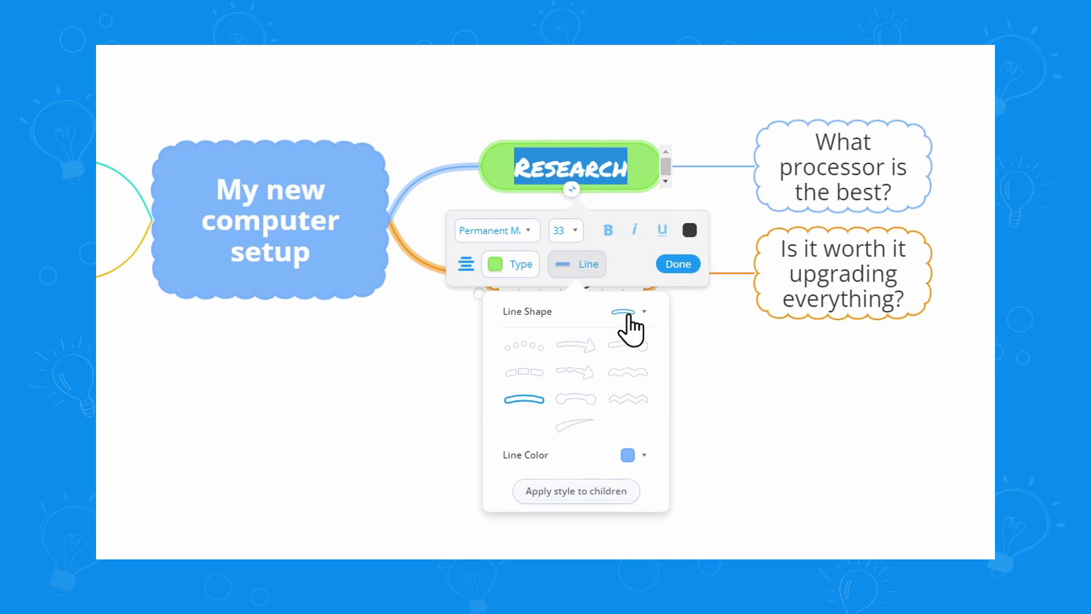
{"action": "left_click", "coordinate": [533, 344]}
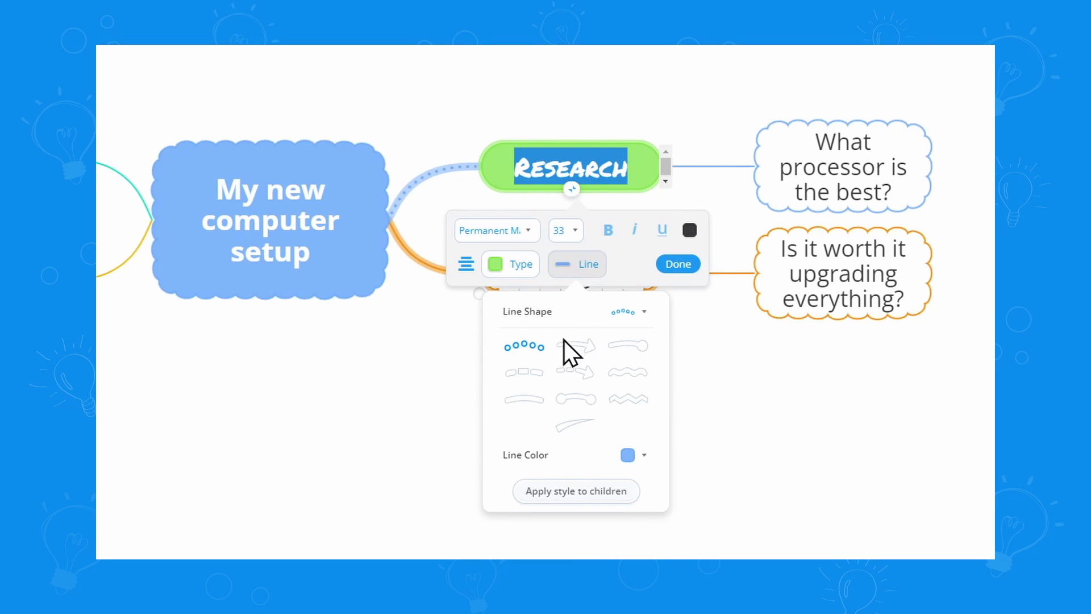
{"action": "left_click", "coordinate": [644, 454]}
{"action": "left_click", "coordinate": [596, 377]}
{"action": "left_click", "coordinate": [614, 516]}
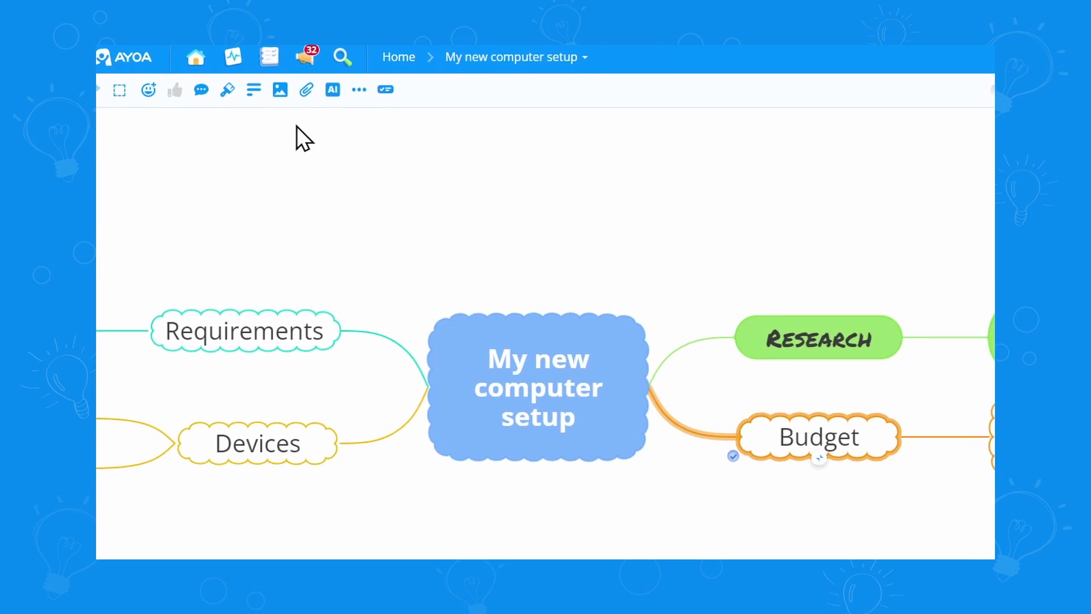
Try placing the Budget picture beside the text, on the right
{"action": "left_click", "coordinate": [285, 88]}
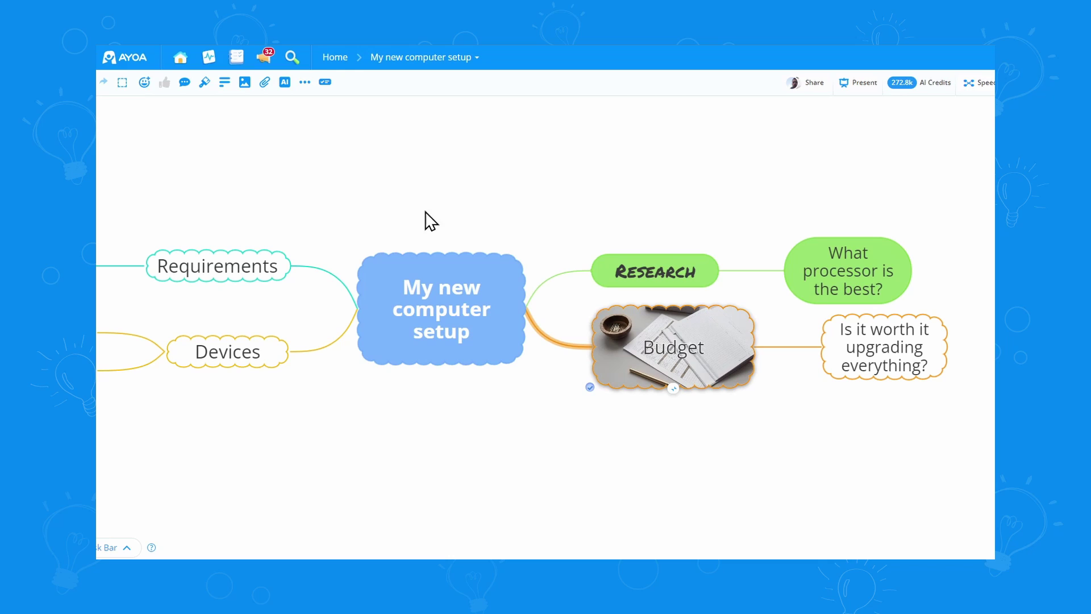
{"action": "left_click", "coordinate": [245, 82]}
{"action": "left_click", "coordinate": [266, 222]}
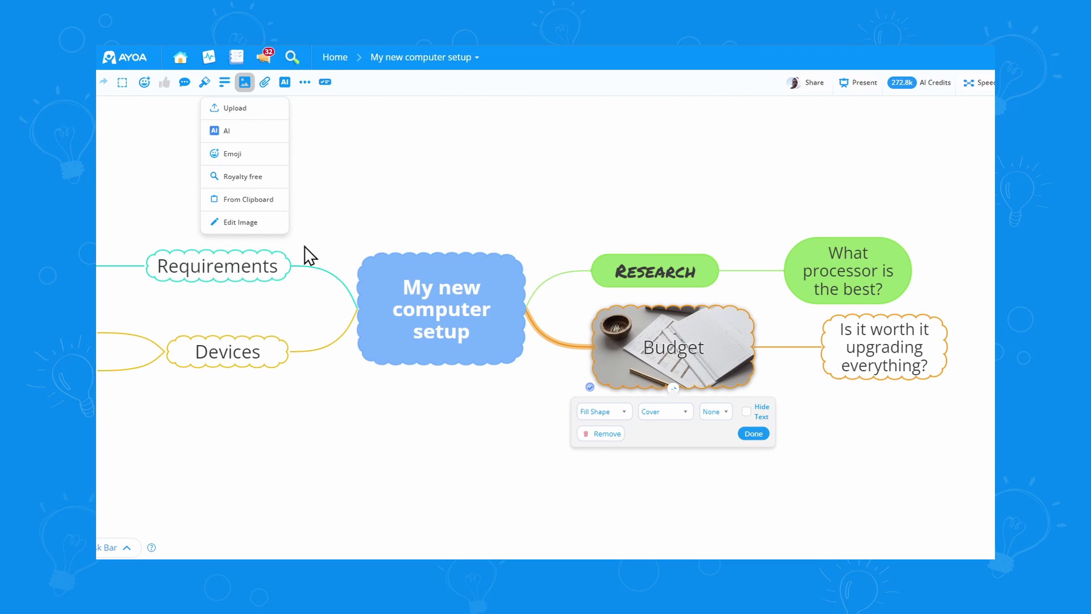
{"action": "left_click", "coordinate": [664, 412]}
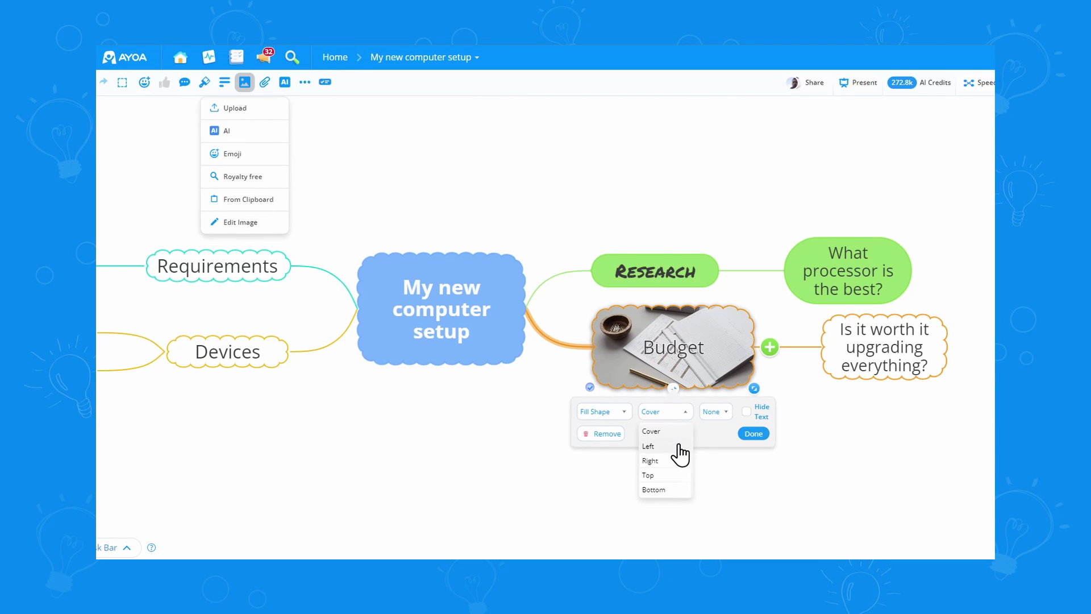
{"action": "left_click", "coordinate": [678, 446]}
{"action": "left_click", "coordinate": [670, 412]}
Try medium and large picture sizes, then set the Budget picture to Cover and confirm
{"action": "left_click", "coordinate": [669, 454]}
{"action": "left_click", "coordinate": [628, 414]}
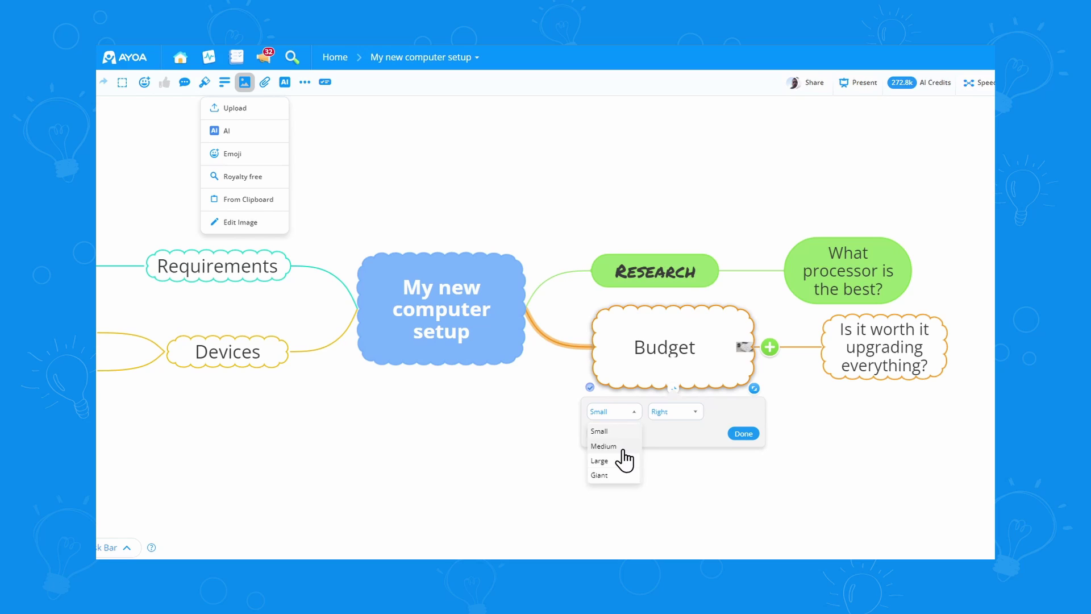
{"action": "left_click", "coordinate": [623, 449]}
{"action": "left_click", "coordinate": [622, 414]}
{"action": "left_click", "coordinate": [624, 461]}
{"action": "left_click", "coordinate": [659, 415]}
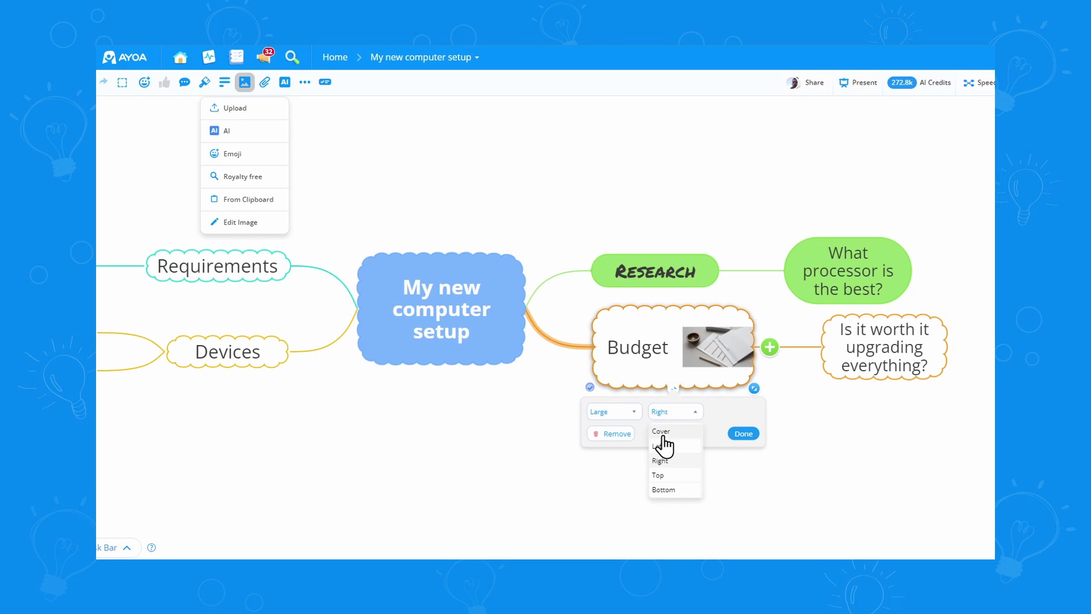
{"action": "left_click", "coordinate": [660, 431]}
{"action": "left_click", "coordinate": [753, 434]}
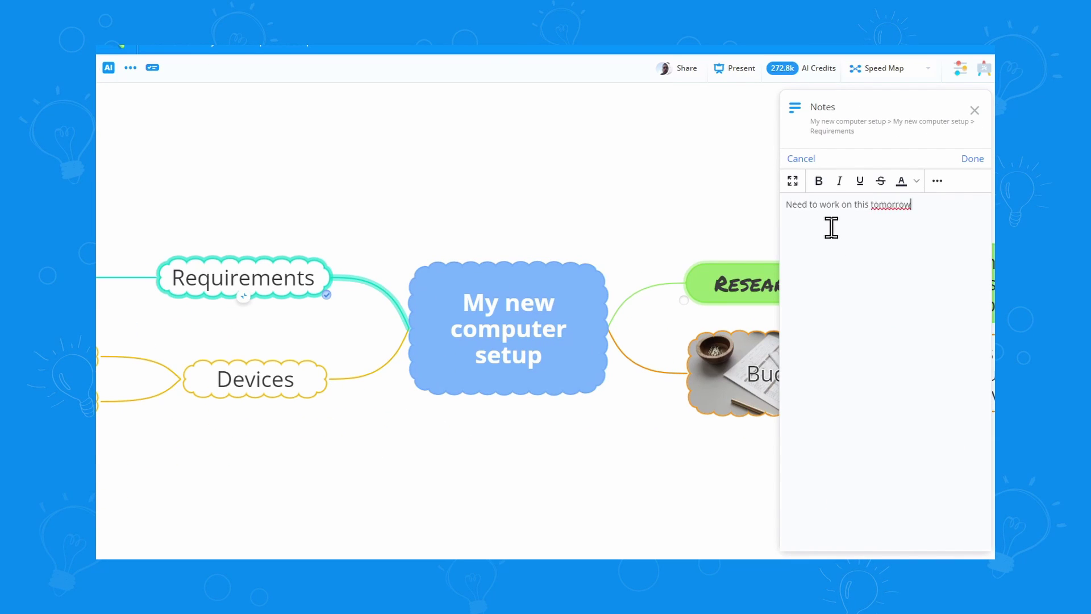
Make the whole Requirements note text purple, centred and 24px
{"action": "key", "text": "ctrl+a"}
{"action": "left_click", "coordinate": [916, 181]}
{"action": "left_click", "coordinate": [937, 222]}
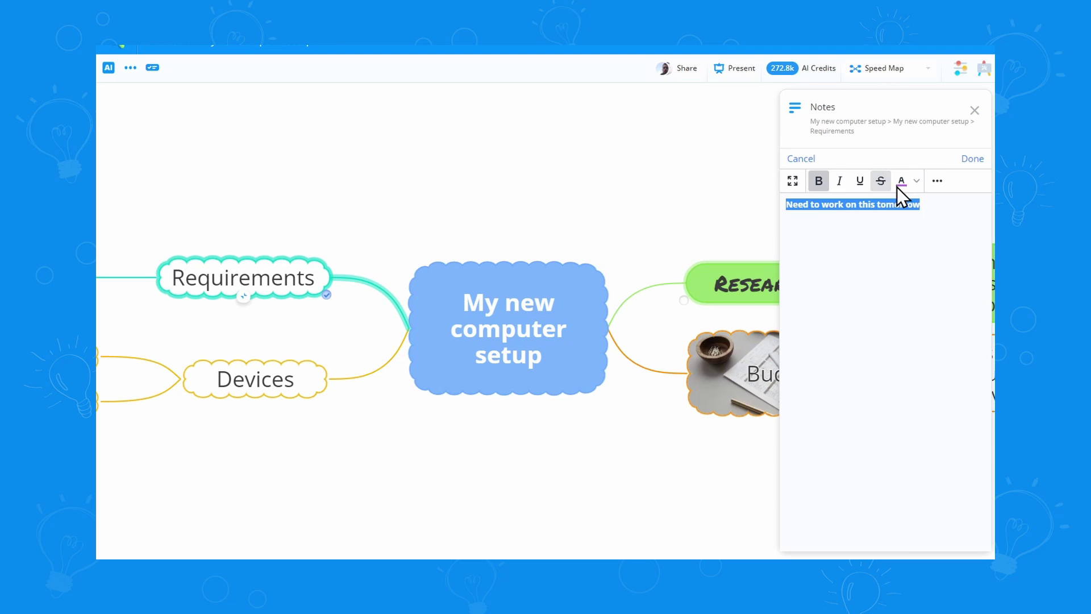
{"action": "left_click", "coordinate": [937, 180]}
{"action": "left_click", "coordinate": [892, 228]}
{"action": "left_click", "coordinate": [821, 228]}
{"action": "left_click", "coordinate": [822, 348]}
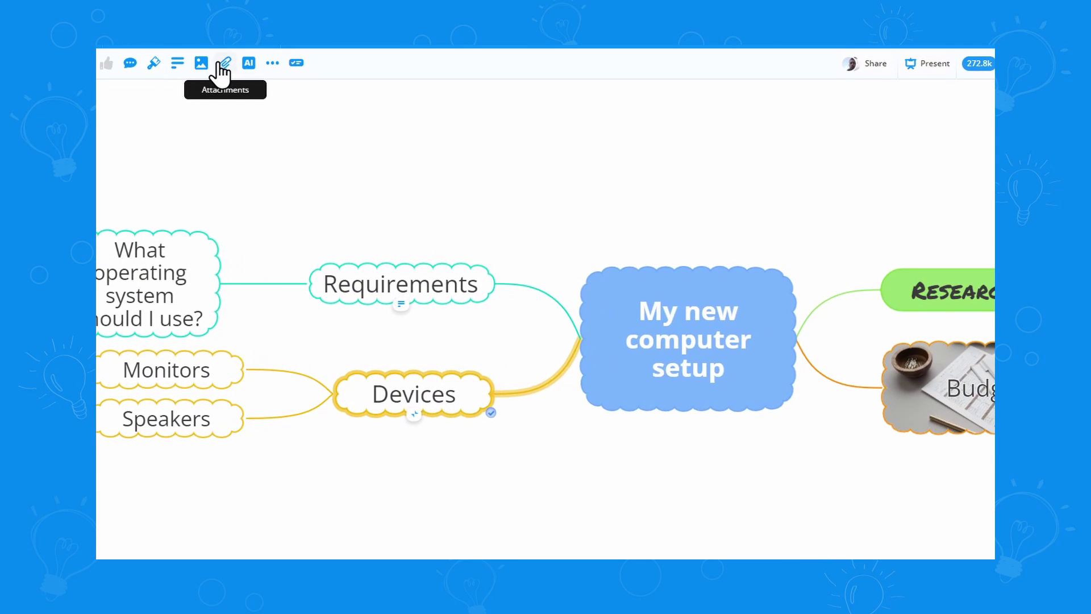
Attach the List of devices.rtf file and a recorded audio note to Devices
{"action": "left_click", "coordinate": [261, 74]}
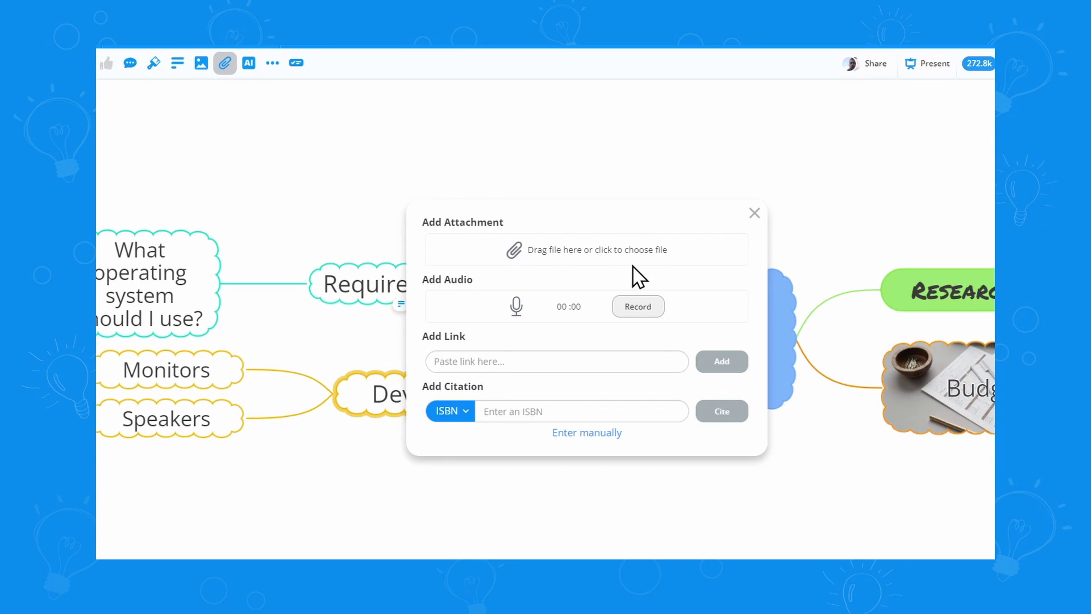
{"action": "left_click", "coordinate": [529, 248]}
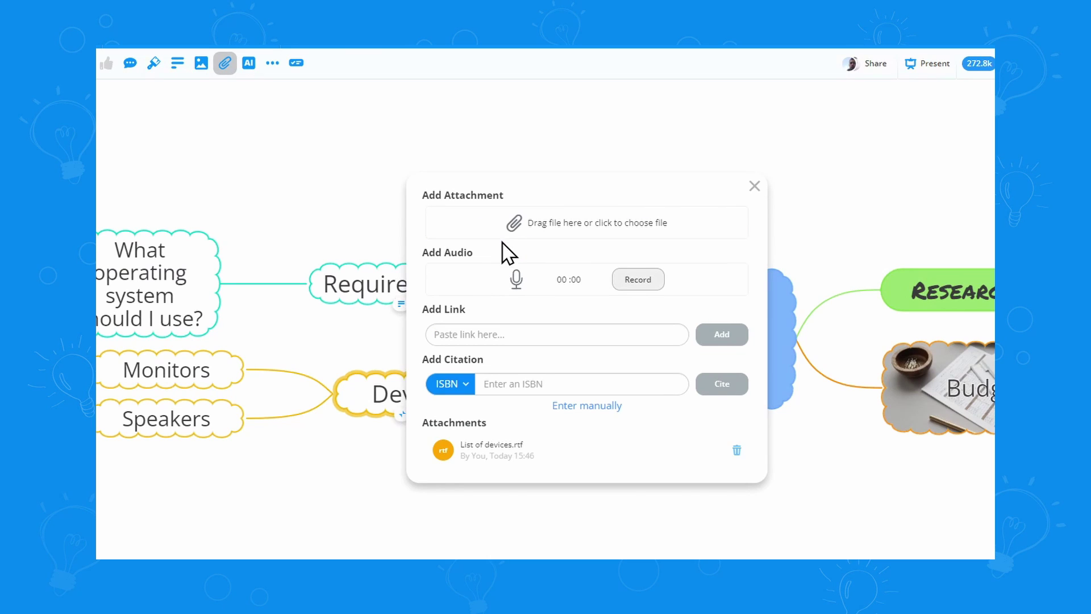
{"action": "left_click", "coordinate": [630, 284]}
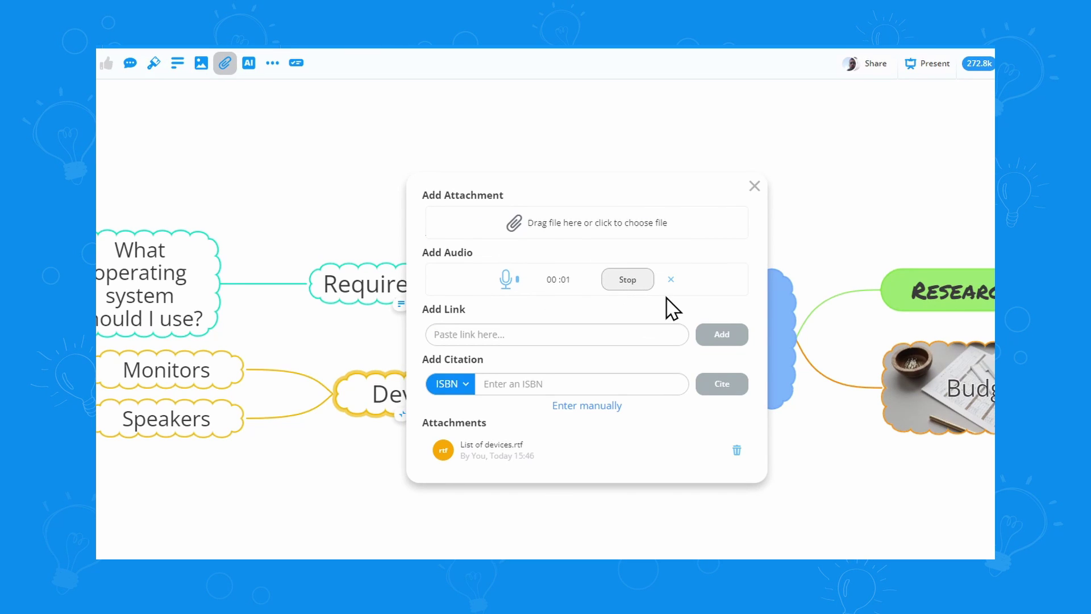
{"action": "left_click", "coordinate": [626, 284]}
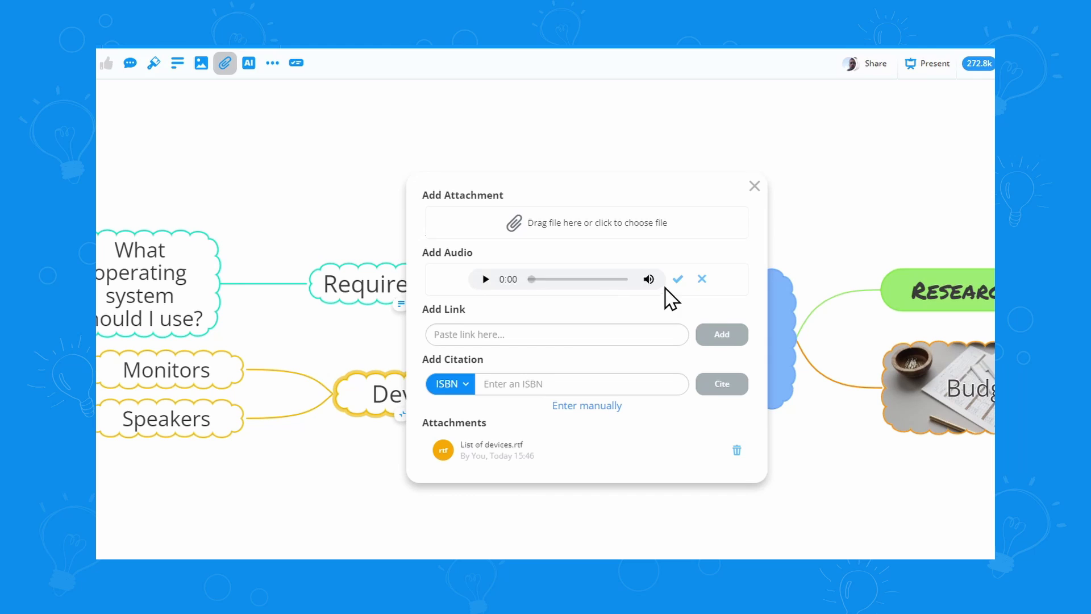
{"action": "left_click", "coordinate": [677, 279]}
{"action": "left_click", "coordinate": [529, 317]}
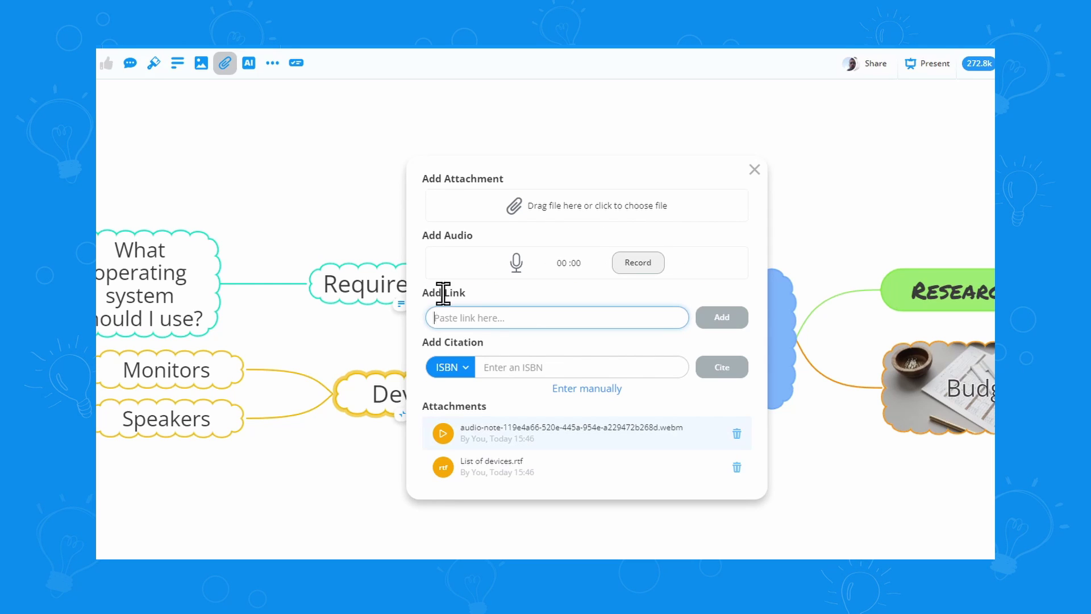
{"action": "type", "text": "www.apple.com"}
{"action": "left_click", "coordinate": [717, 326]}
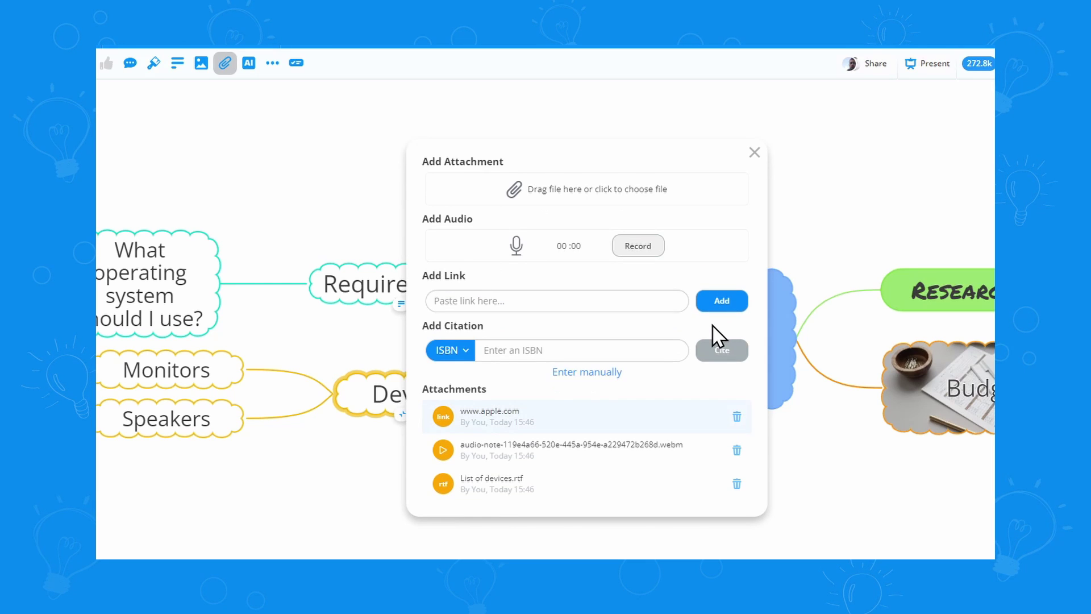
{"action": "left_click", "coordinate": [755, 153]}
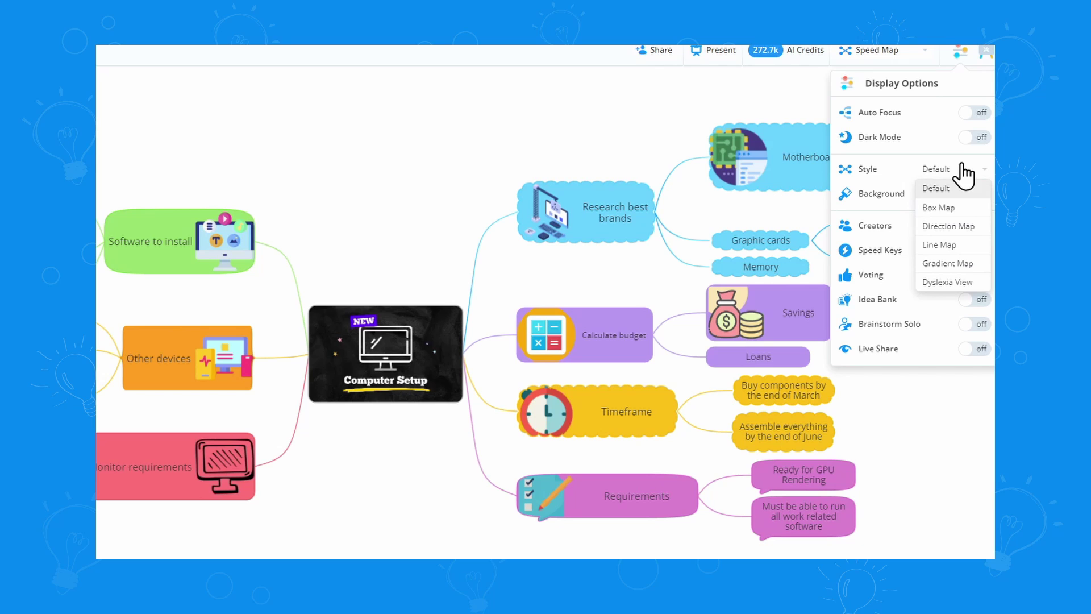
Switch the map style to Dyslexia View and set a custom lavender background colour (b6c1ff)
{"action": "left_click", "coordinate": [978, 208]}
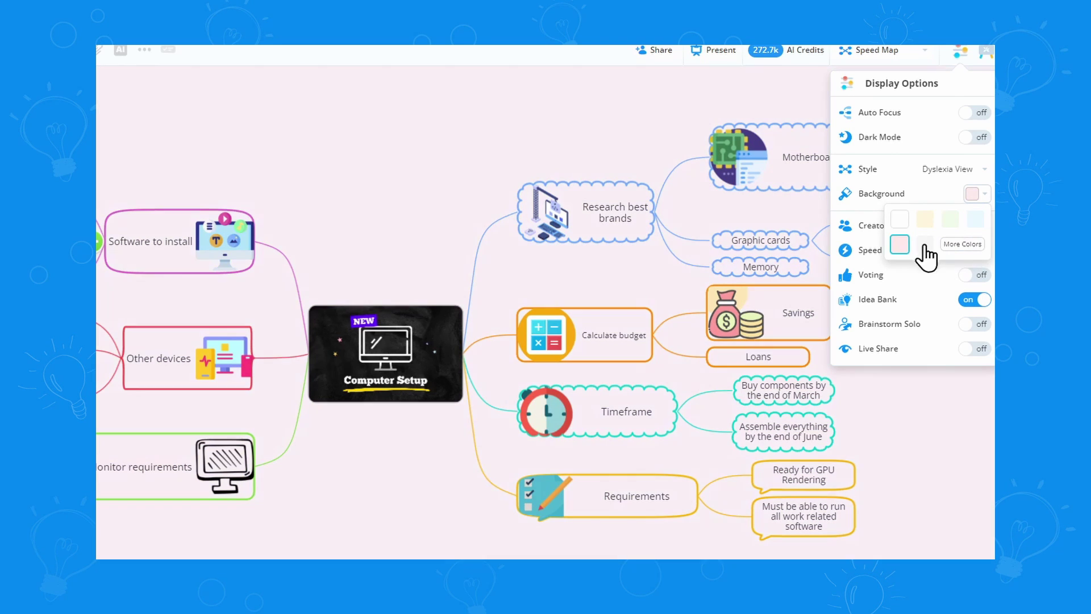
{"action": "left_click", "coordinate": [924, 248]}
{"action": "left_click_drag", "start_coordinate": [909, 342], "coordinate": [923, 343]}
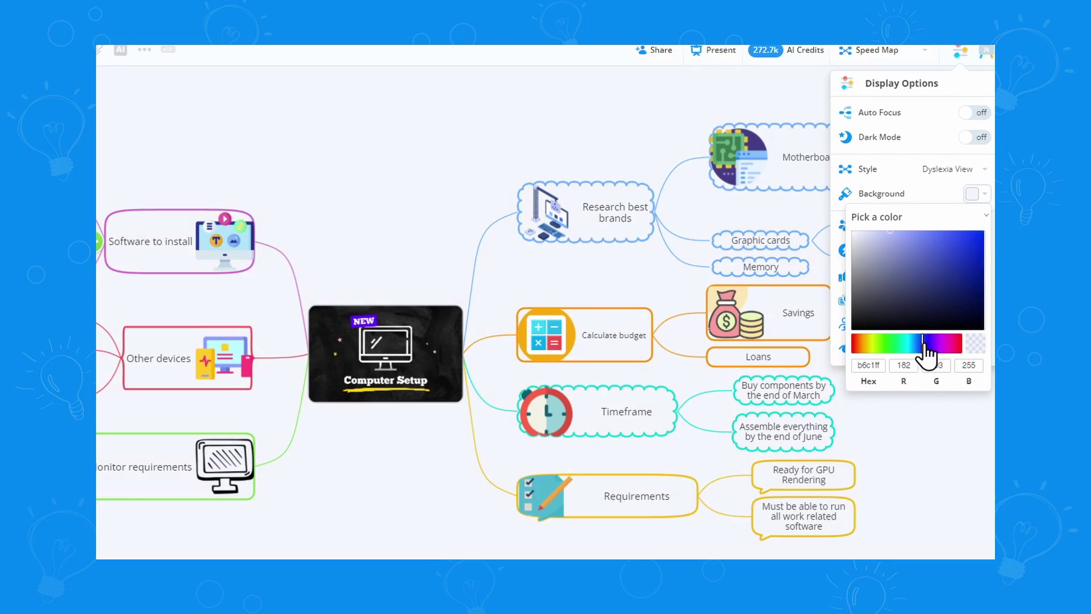
{"action": "left_click", "coordinate": [948, 196]}
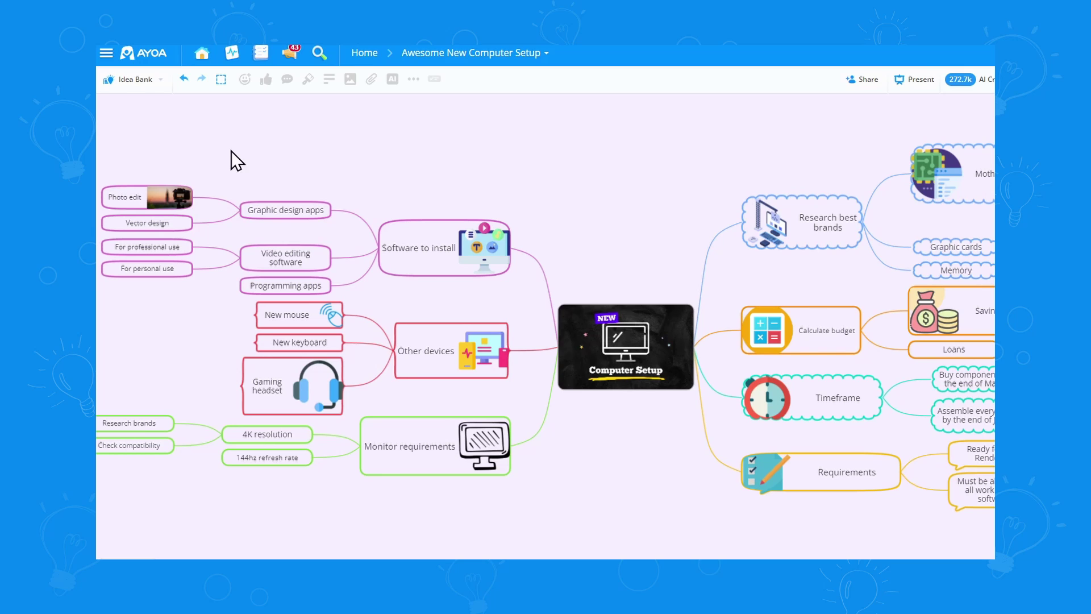
Add 'New ideas for the setup' to the Idea Bank and drag it onto the Gaming headset node
{"action": "left_click", "coordinate": [135, 79]}
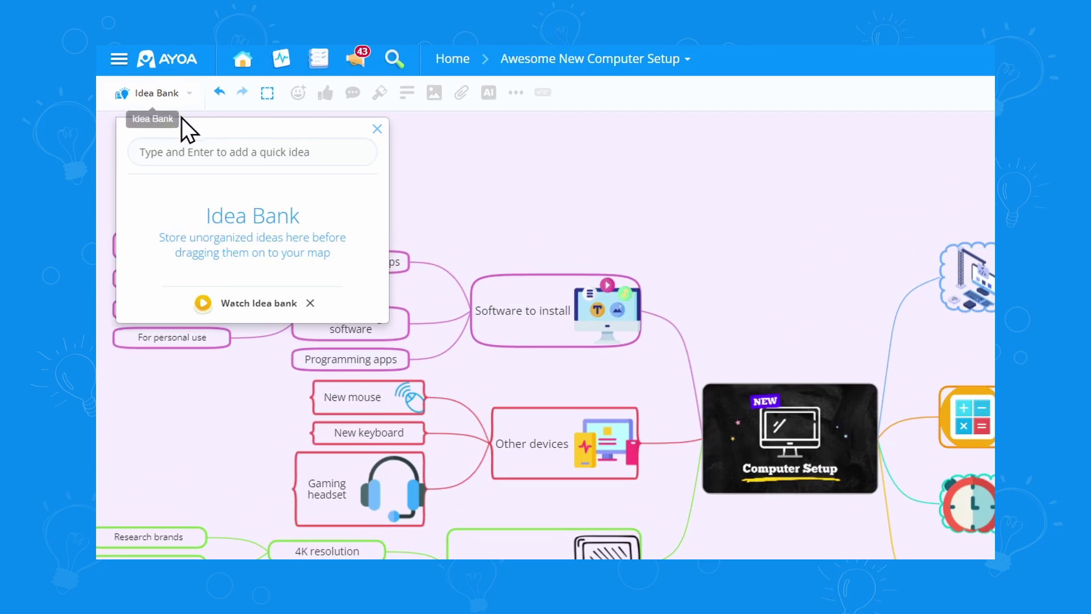
{"action": "type", "text": "New ideas f"}
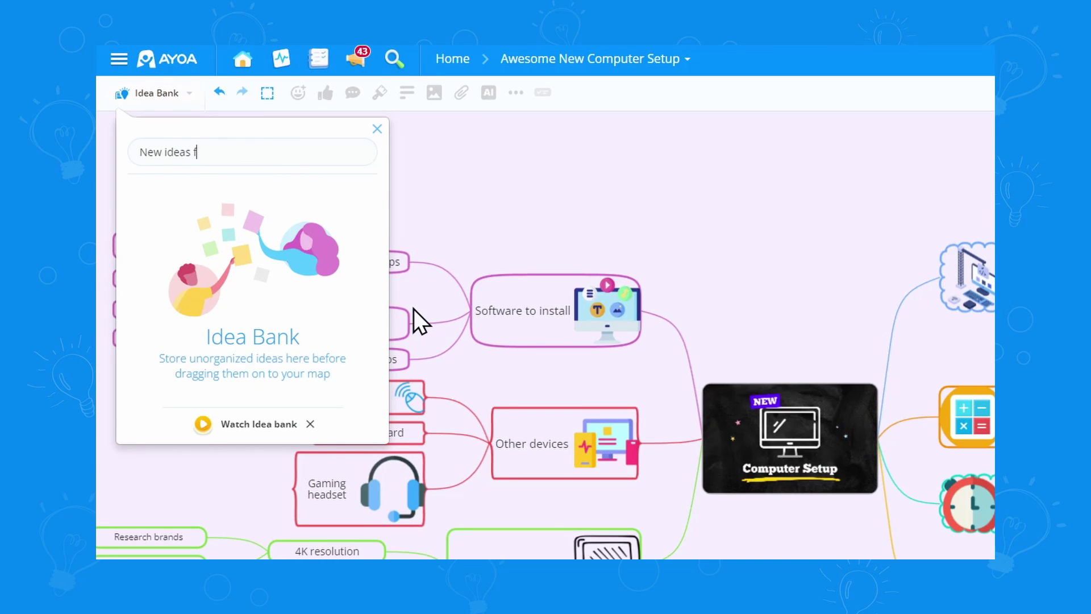
{"action": "type", "text": "or the setup"}
{"action": "key", "text": "Return"}
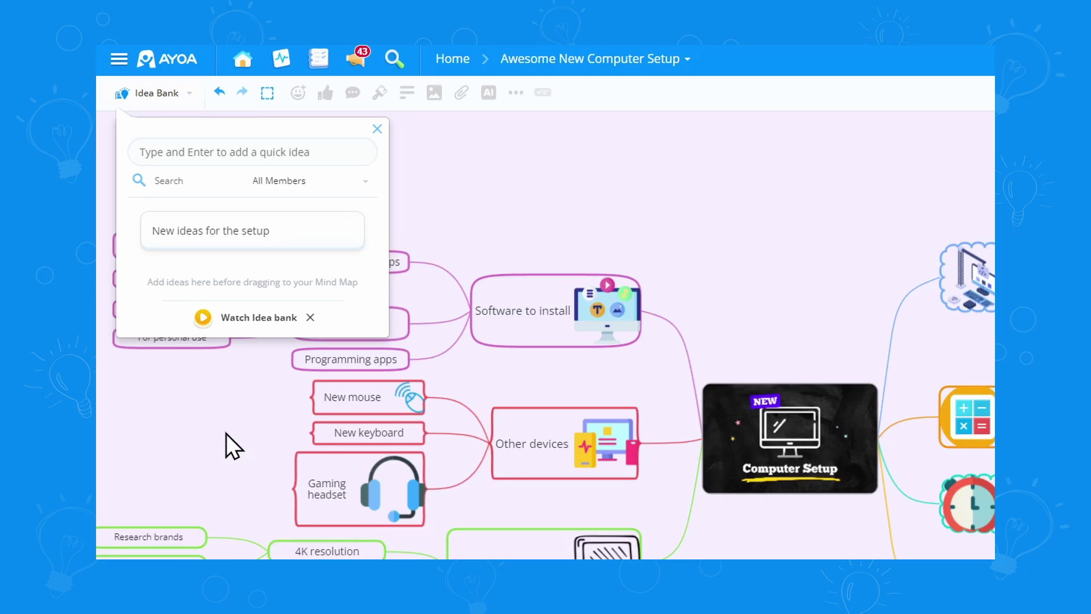
{"action": "scroll", "coordinate": [226, 449], "scroll_direction": "up", "scroll_amount": 2}
{"action": "left_click_drag", "start_coordinate": [226, 449], "coordinate": [476, 448]}
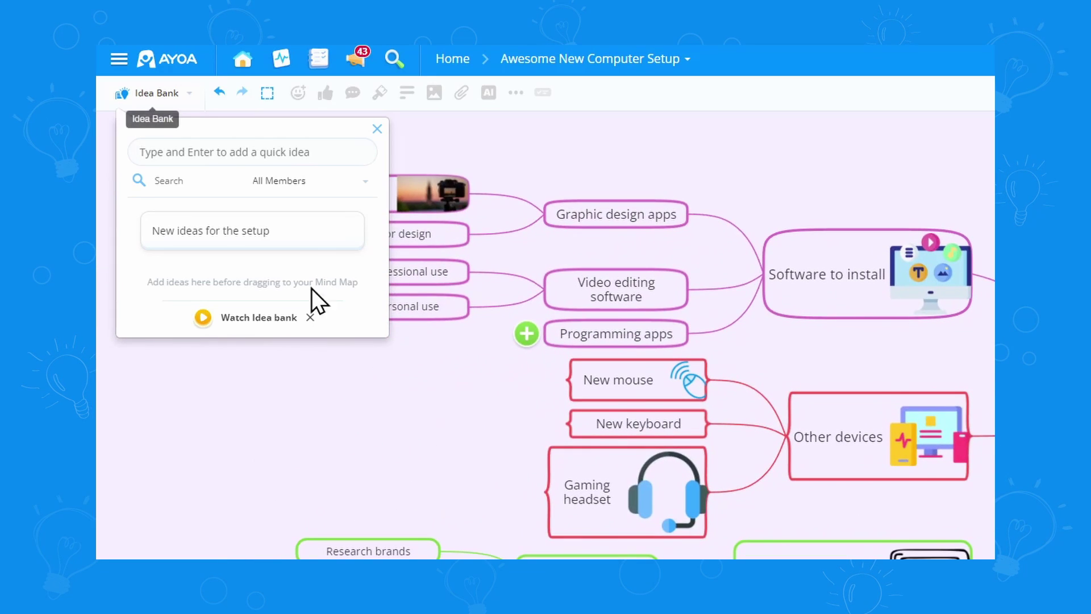
{"action": "left_click_drag", "start_coordinate": [304, 249], "coordinate": [531, 411]}
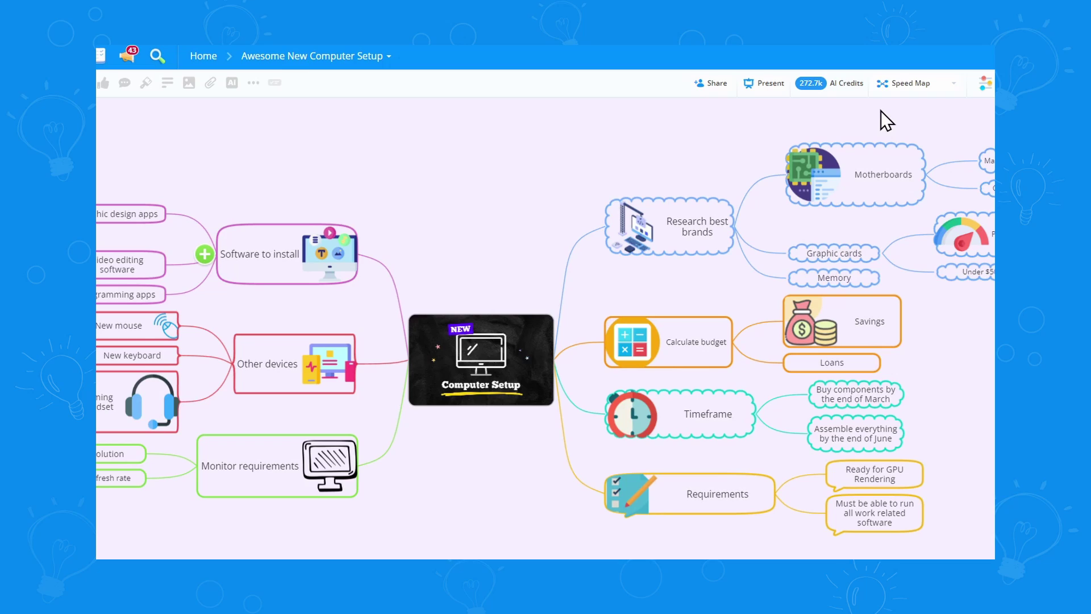
Switch to the Organic layout and hand-draw a branch from Computer Setup labelled 'New ideas'
{"action": "left_click", "coordinate": [953, 84]}
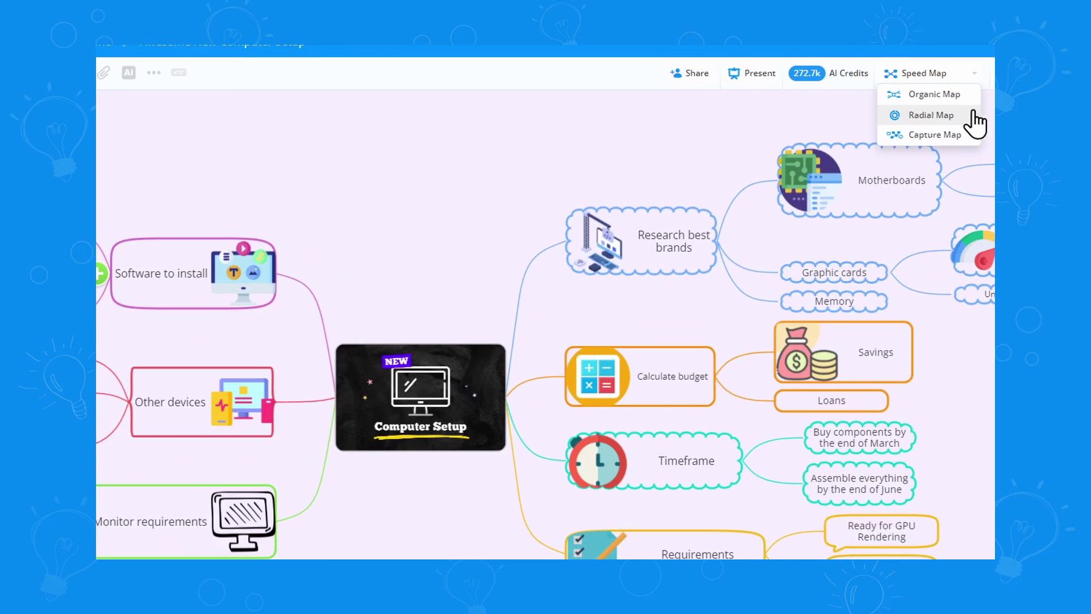
{"action": "left_click", "coordinate": [954, 96]}
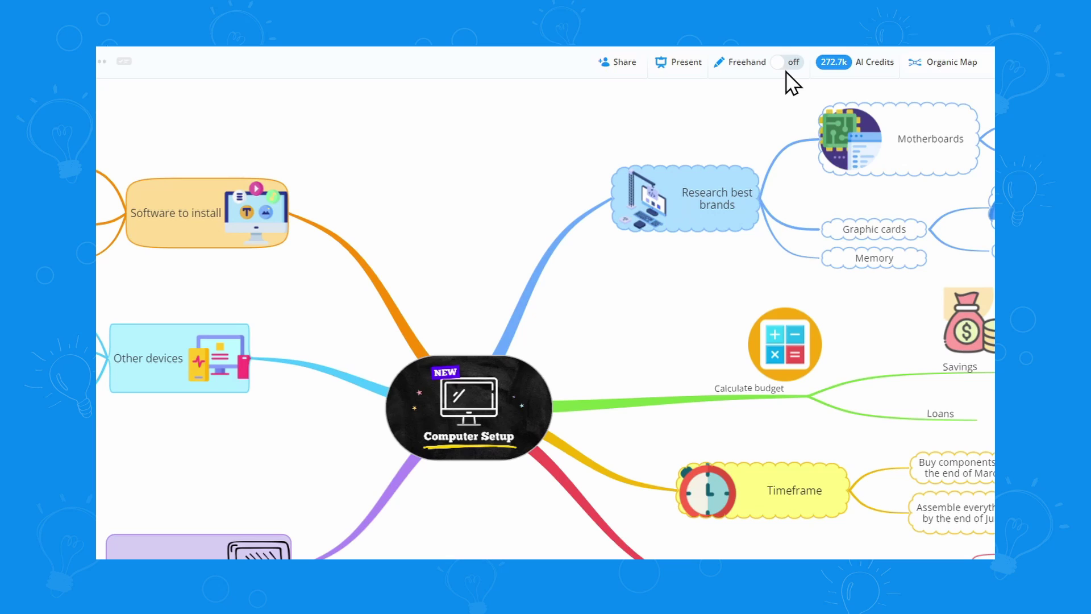
{"action": "left_click", "coordinate": [787, 63]}
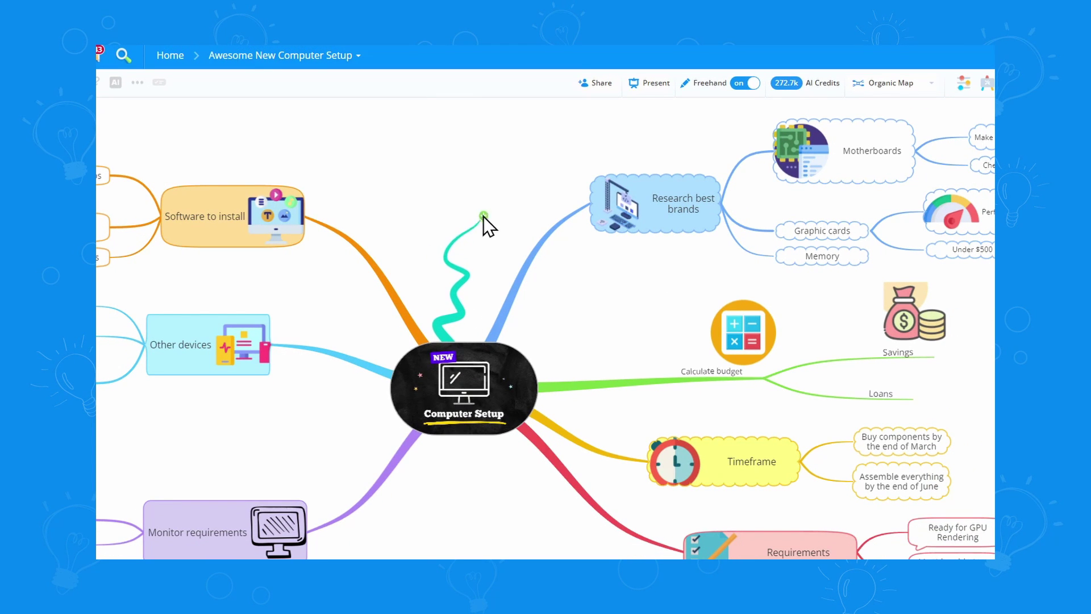
{"action": "type", "text": "ideas"}
{"action": "left_click", "coordinate": [651, 307]}
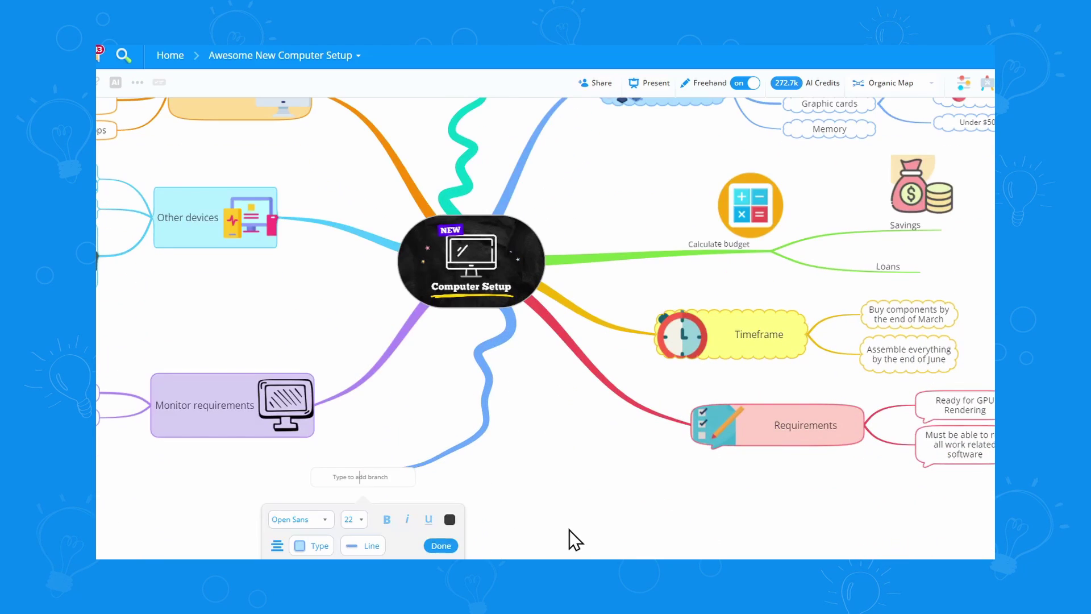
{"action": "type", "text": "New ideas"}
{"action": "left_click", "coordinate": [579, 539]}
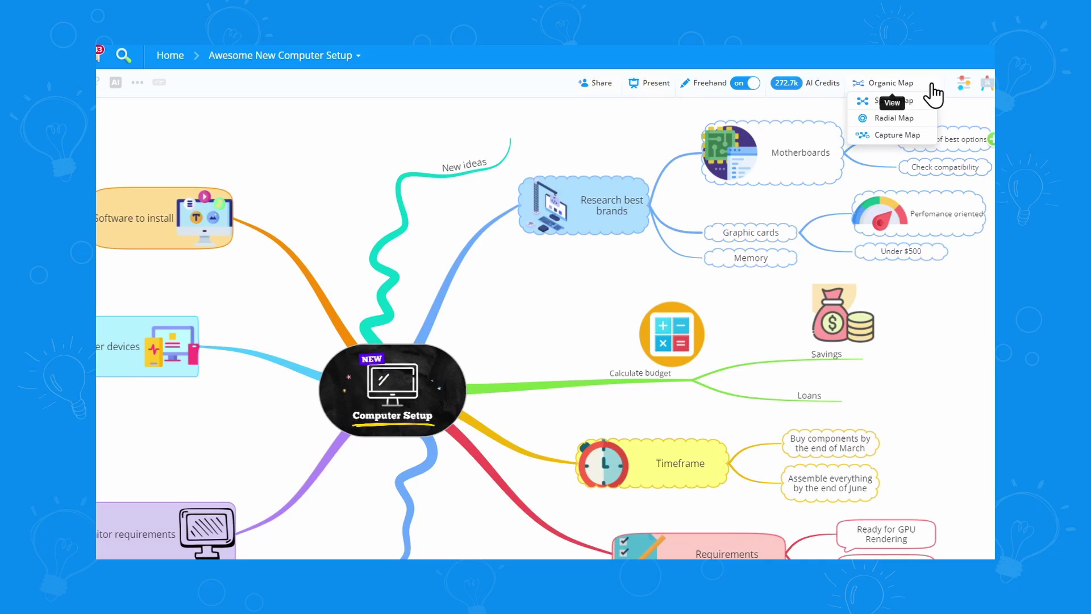
Show the map as a Radial Map and focus on the Monitor requirements branch
{"action": "left_click", "coordinate": [932, 117]}
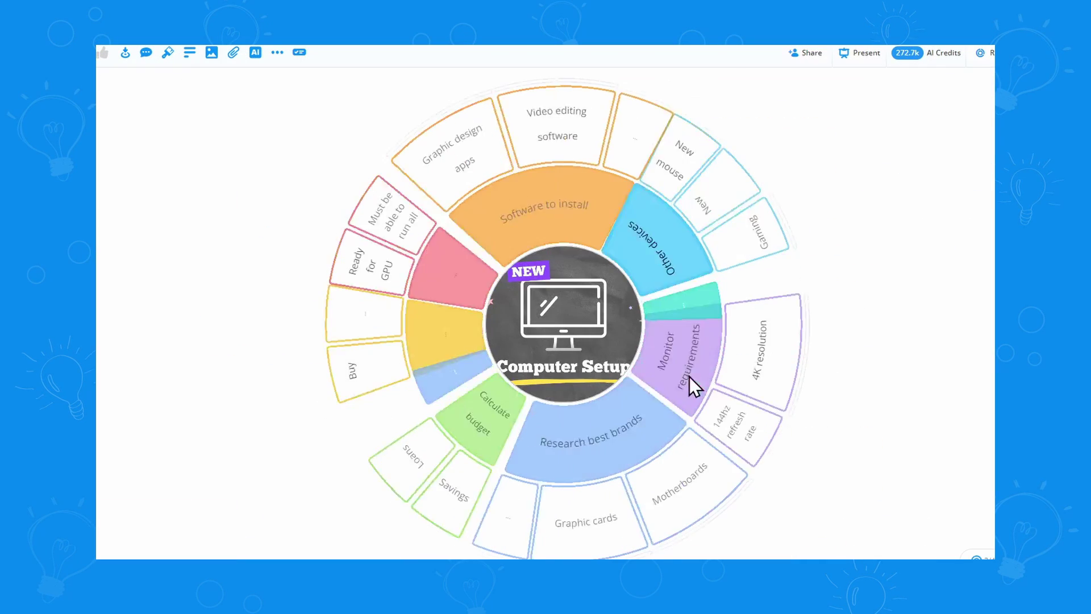
{"action": "left_click", "coordinate": [672, 405]}
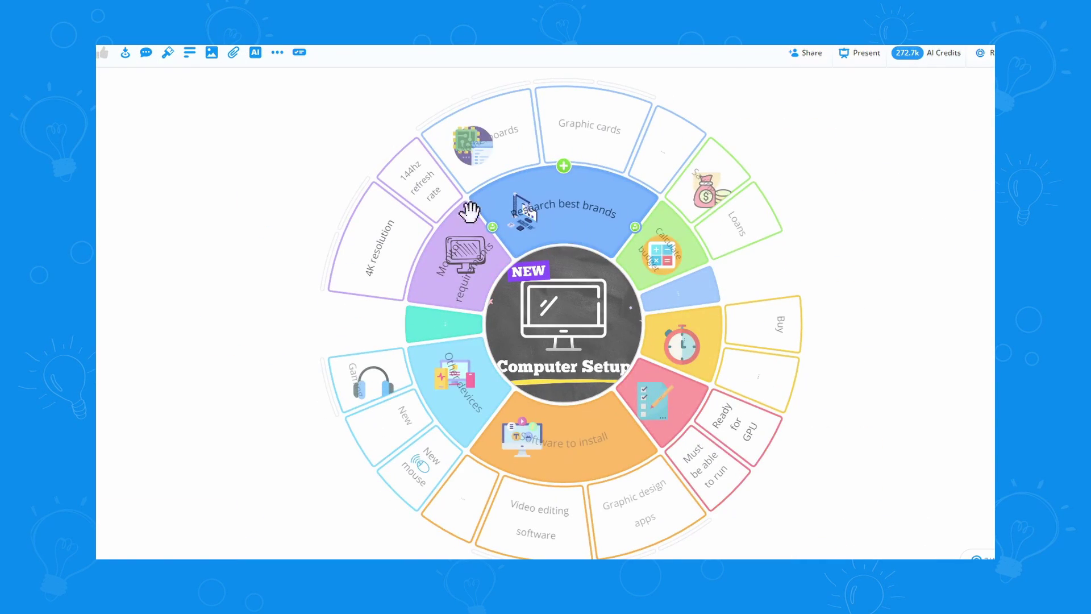
{"action": "left_click", "coordinate": [462, 238]}
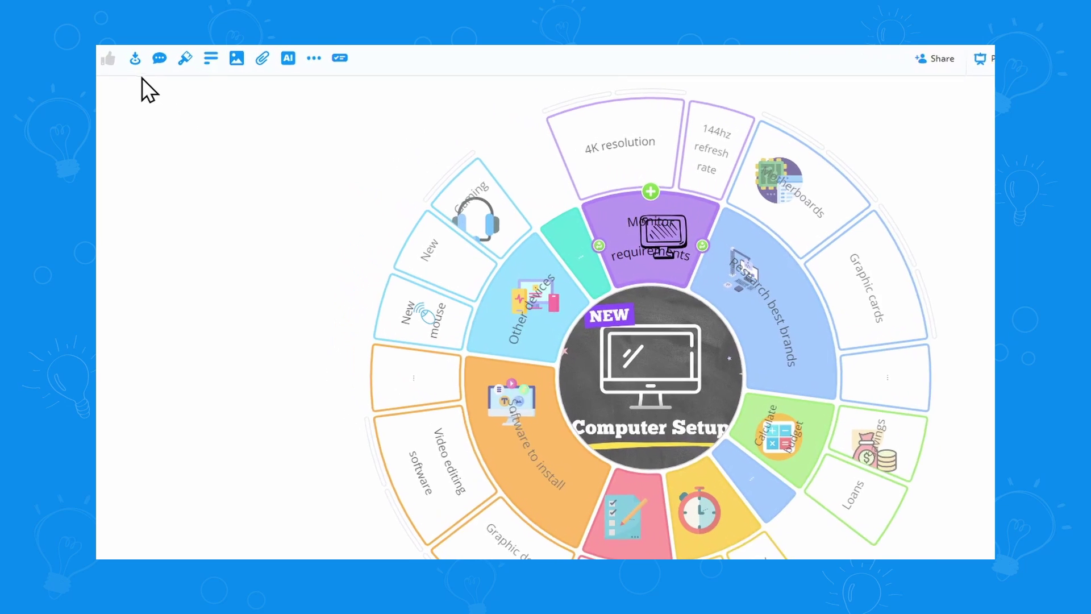
{"action": "left_click", "coordinate": [135, 57]}
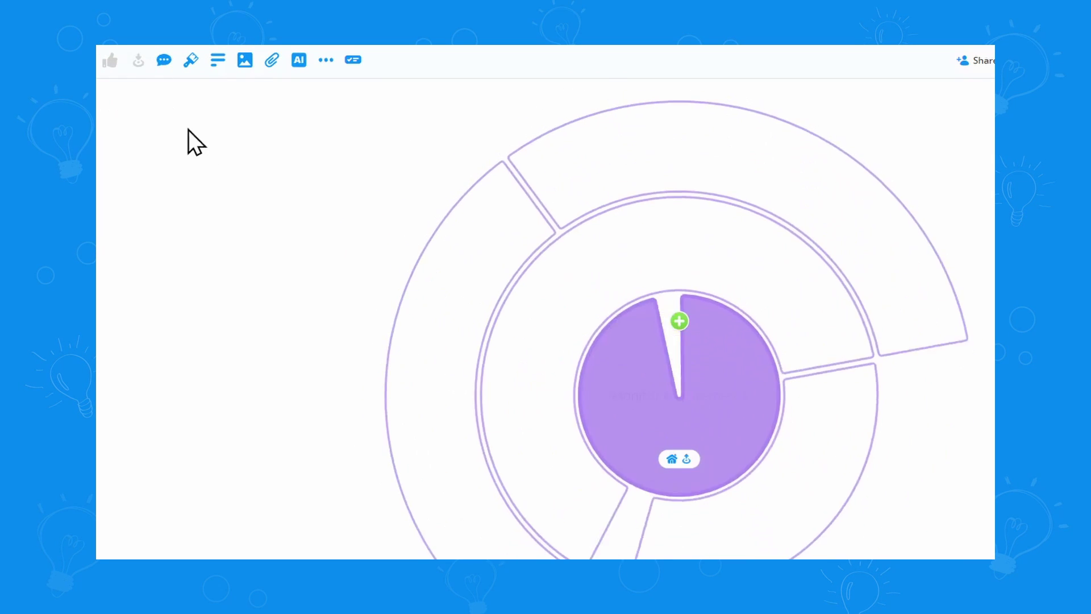
Add a 'Better experience' child branch under 144hz refresh rate
{"action": "left_click", "coordinate": [624, 410]}
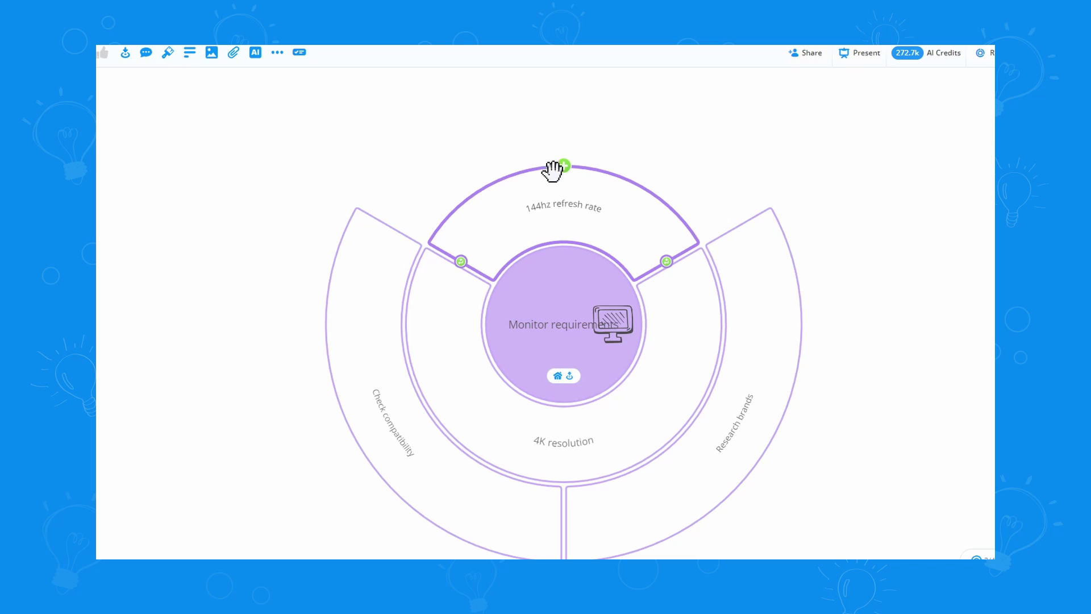
{"action": "left_click", "coordinate": [564, 167]}
{"action": "type", "text": "Better experience"}
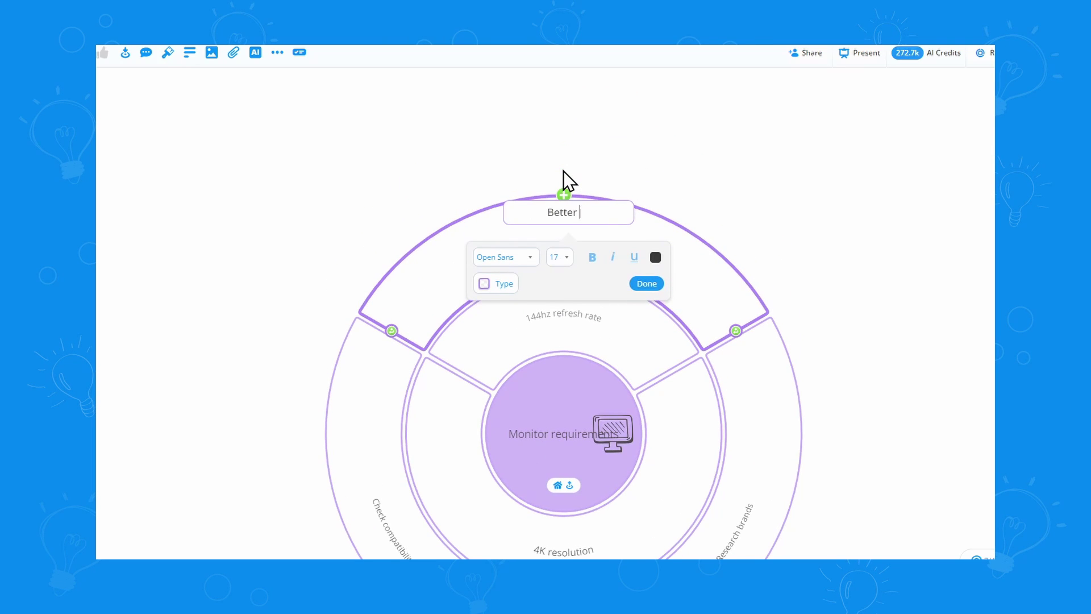
{"action": "key", "text": "Return"}
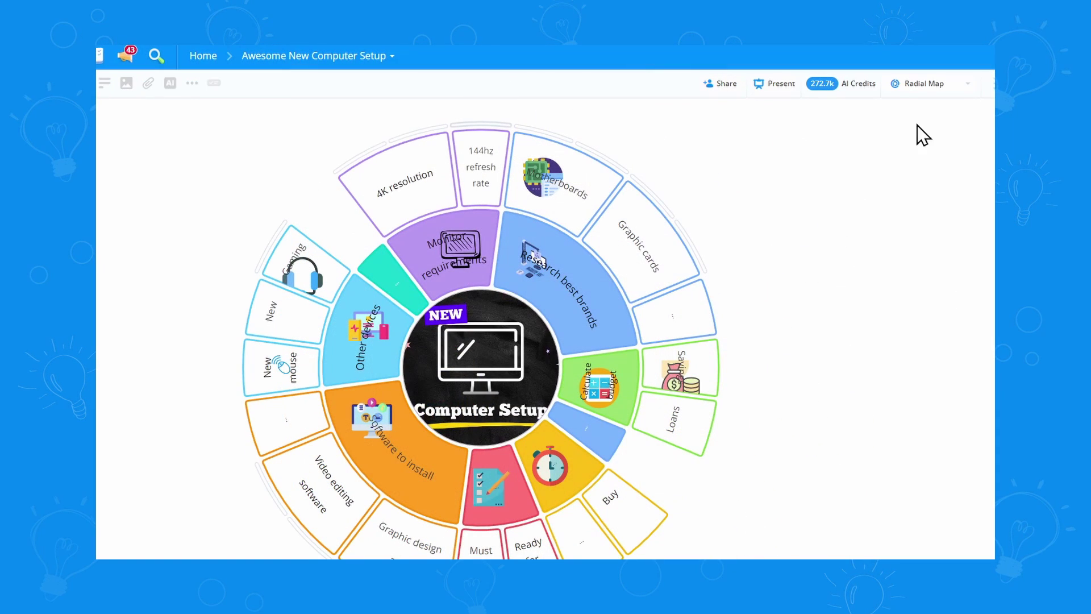
In the Capture Map layout, add a floating 'Ideas for a new headset' idea and link a child to it
{"action": "left_click", "coordinate": [956, 139]}
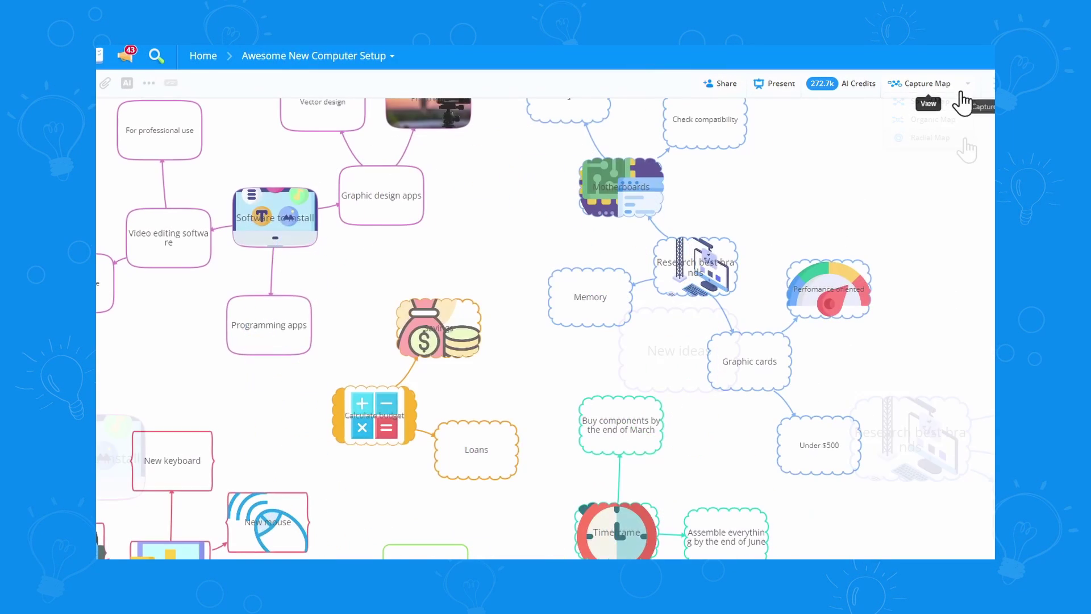
{"action": "double_click", "coordinate": [566, 307]}
{"action": "type", "text": "Ideas for a new"}
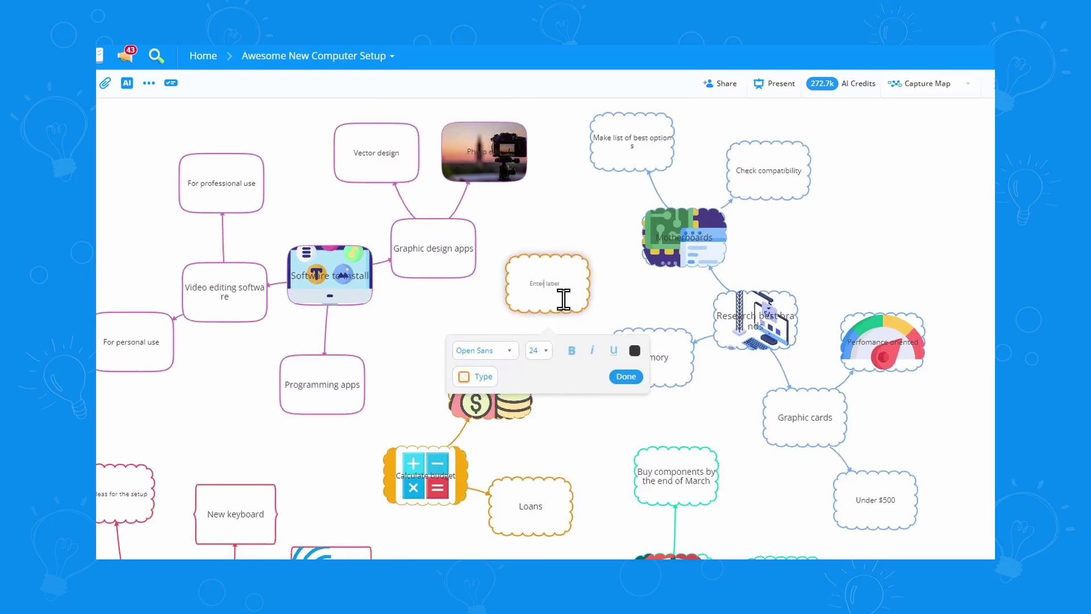
{"action": "type", "text": " headset"}
{"action": "key", "text": "Return"}
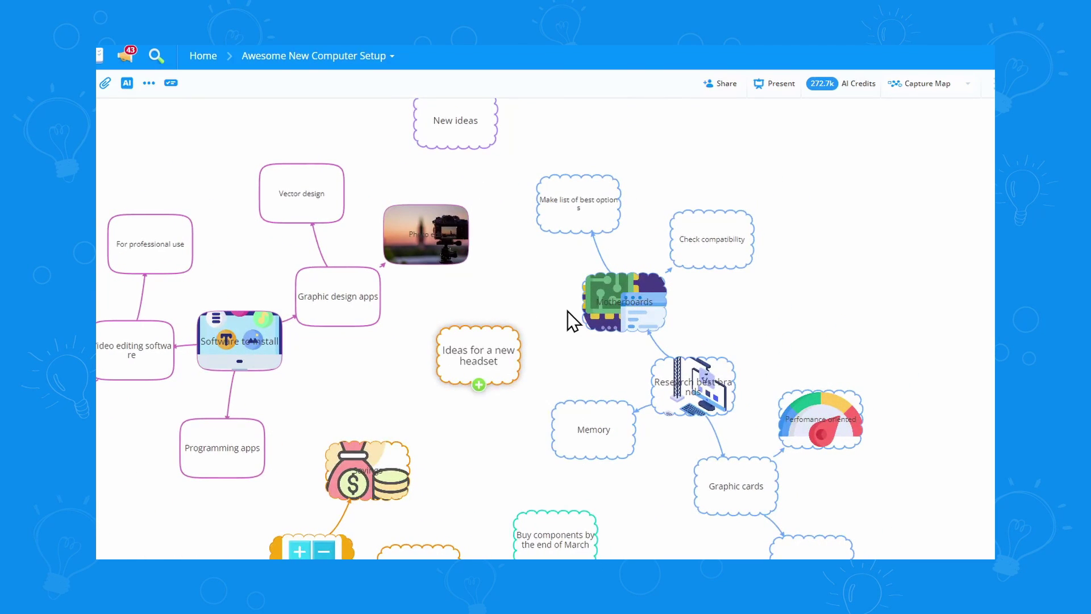
{"action": "left_click_drag", "start_coordinate": [565, 336], "coordinate": [616, 266]}
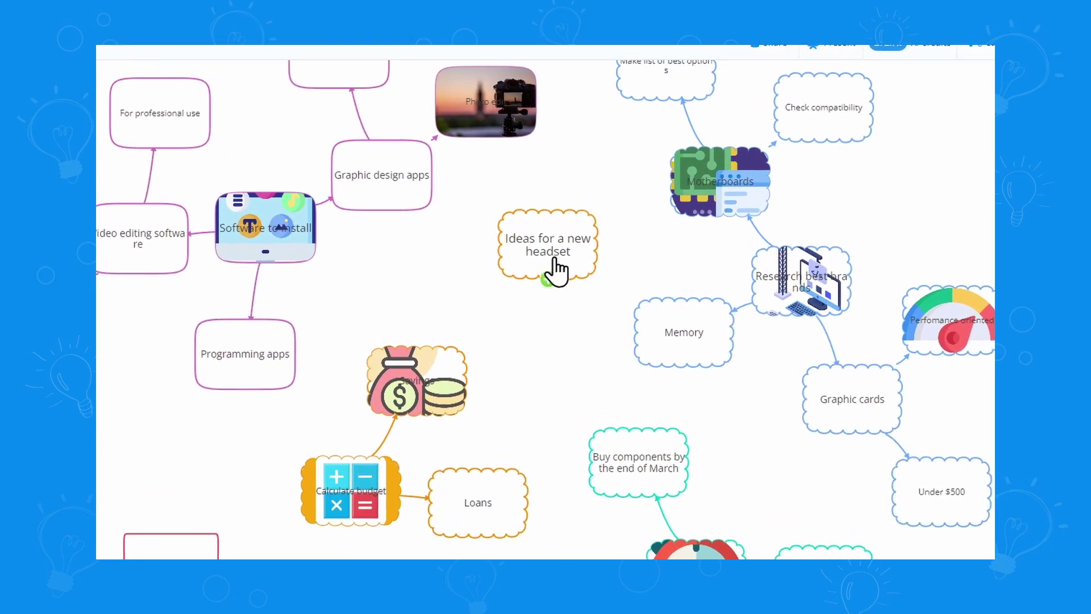
{"action": "left_click", "coordinate": [547, 280]}
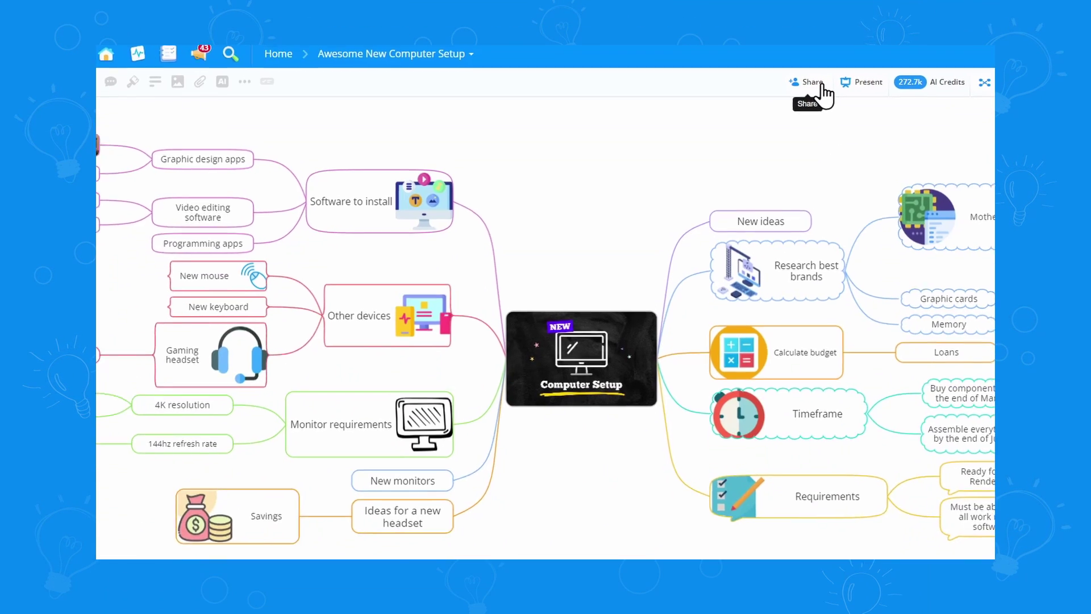
Invite a contact to the Computer Setup map by typing their name and picking them
{"action": "left_click", "coordinate": [812, 85]}
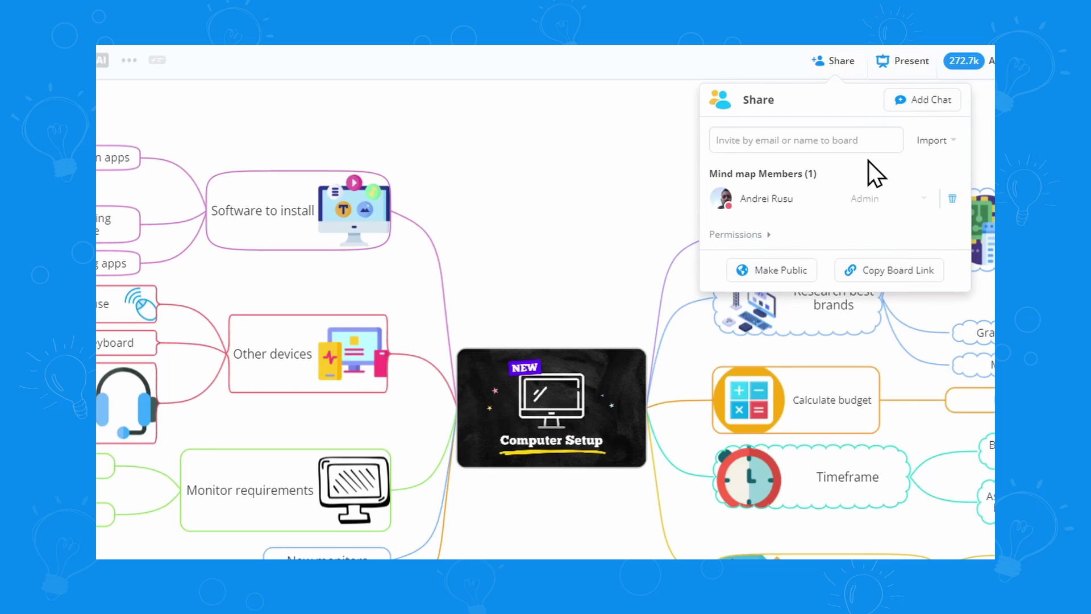
{"action": "left_click", "coordinate": [869, 149]}
{"action": "type", "text": "Alex"}
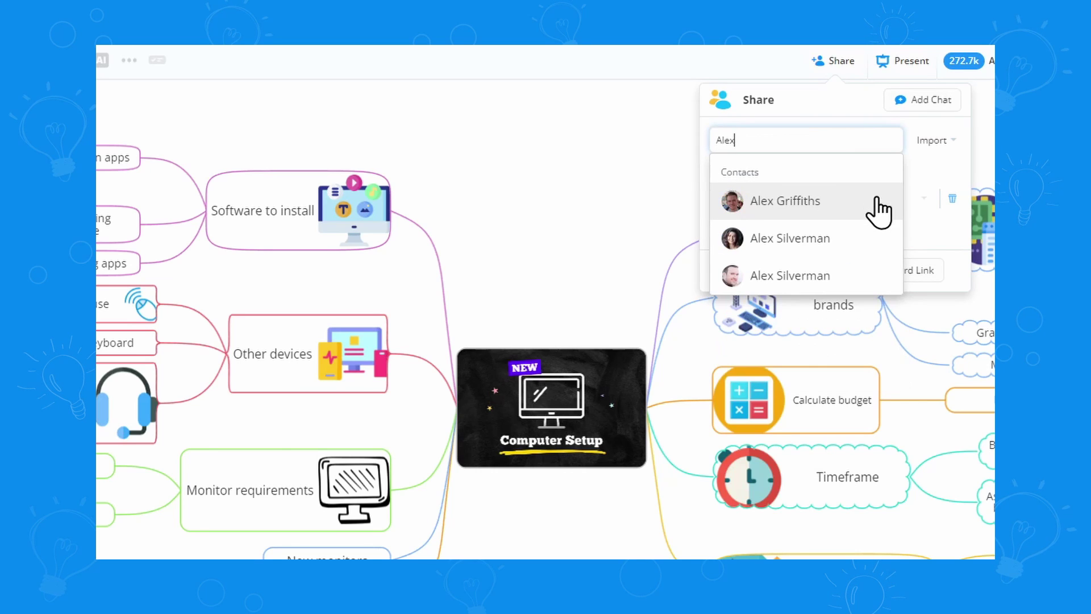
{"action": "left_click", "coordinate": [866, 274]}
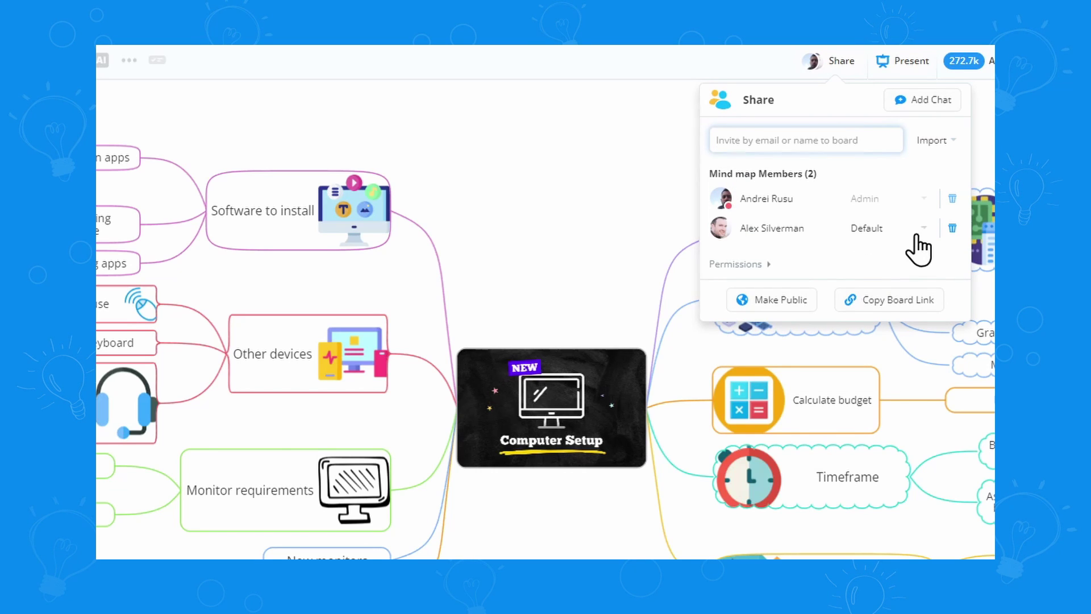
Give the new member Admin rights and make the board public by link
{"action": "left_click", "coordinate": [916, 231]}
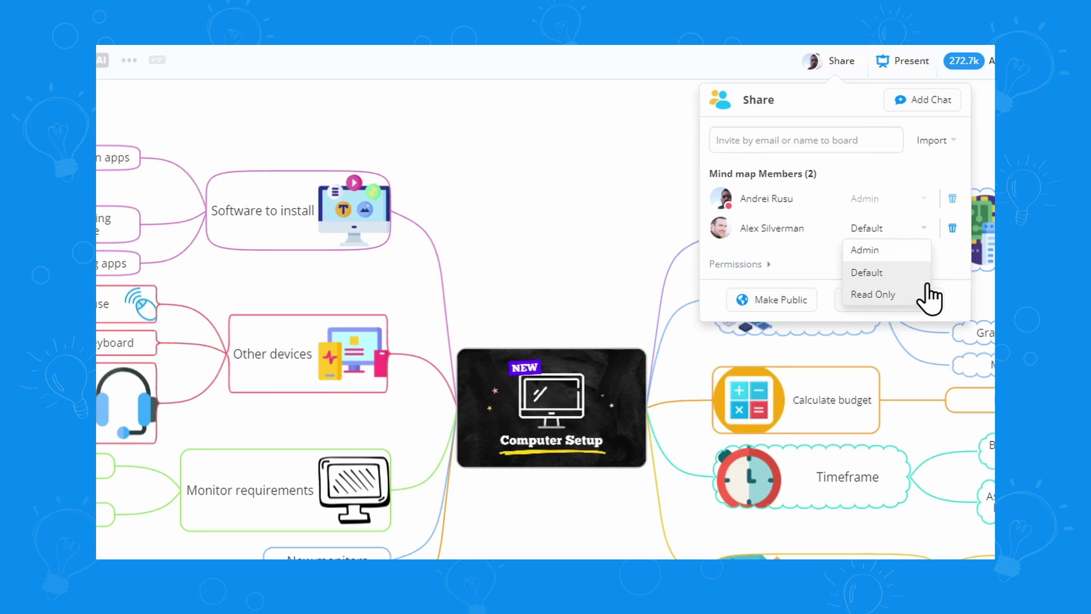
{"action": "left_click", "coordinate": [898, 250]}
{"action": "left_click", "coordinate": [795, 302]}
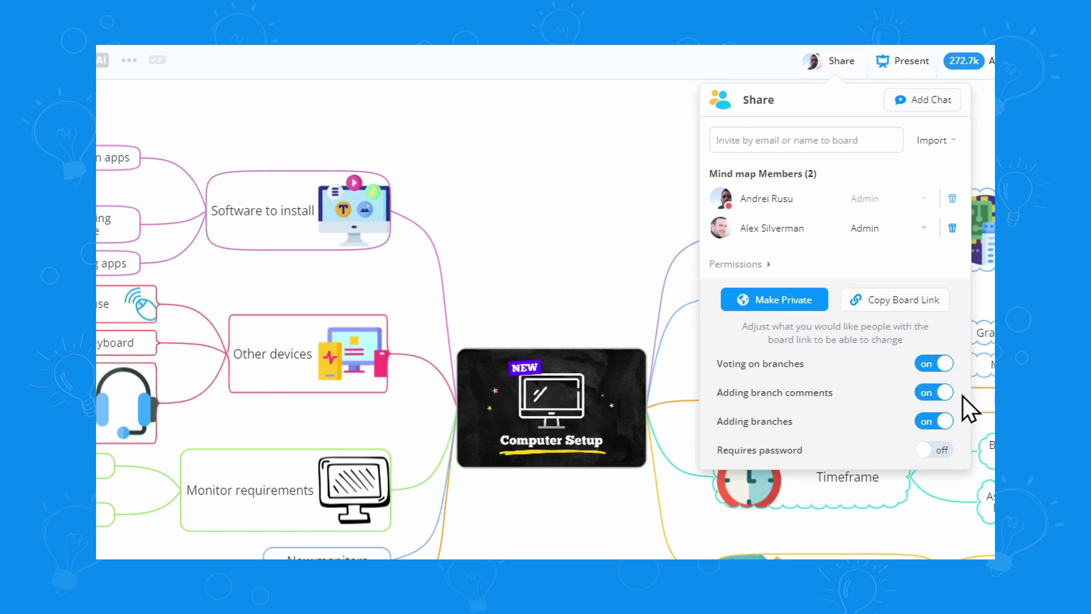
{"action": "left_click", "coordinate": [847, 63]}
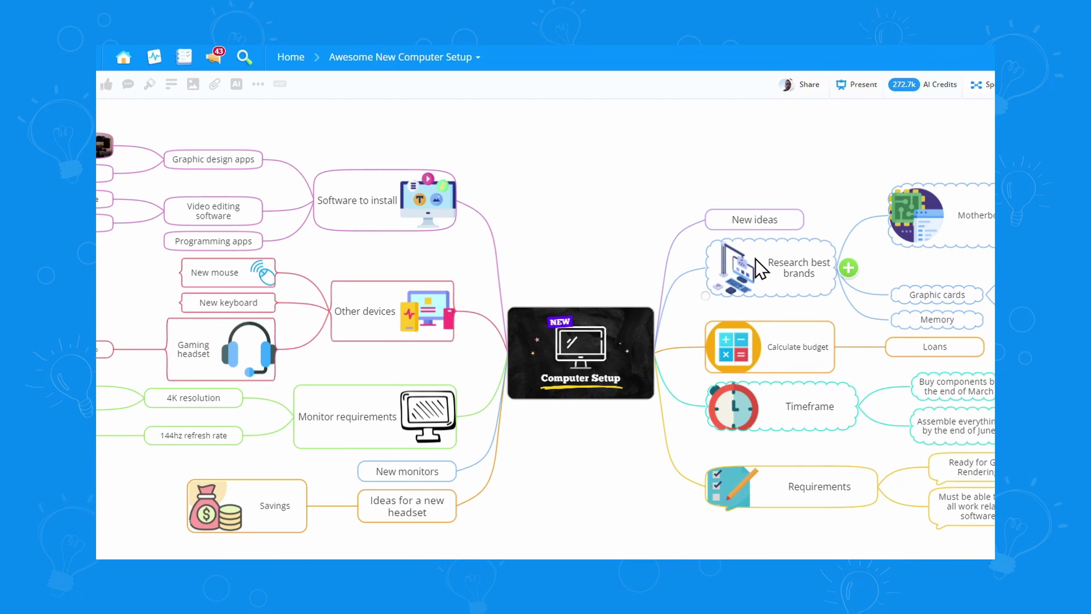
Move the Timeframe branch to the top of the right-hand branches
{"action": "left_click_drag", "start_coordinate": [830, 424], "coordinate": [792, 172]}
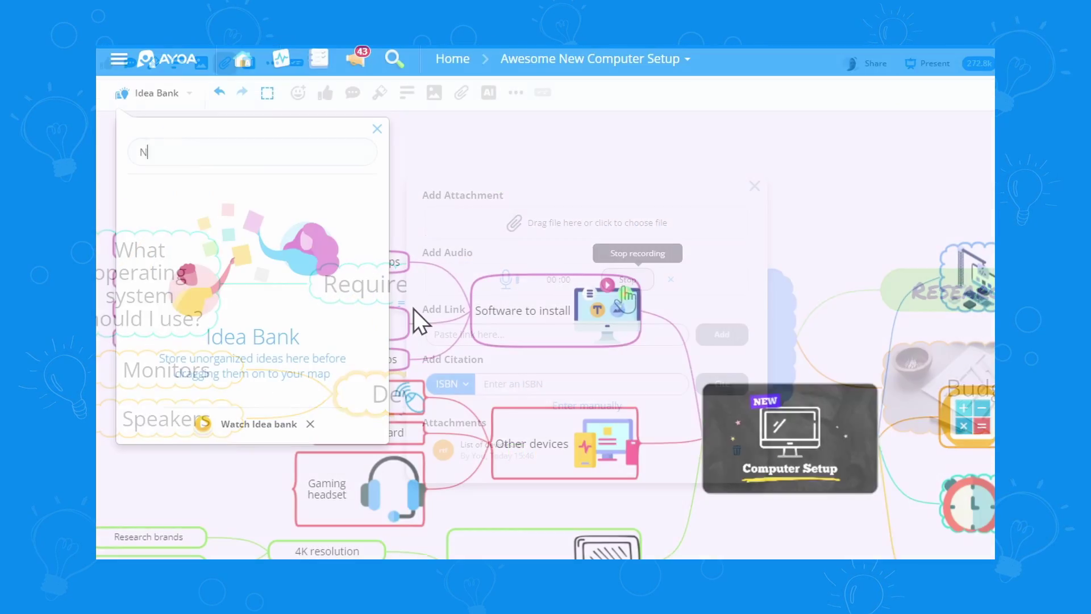
{"action": "type", "text": "ew ideas fo"}
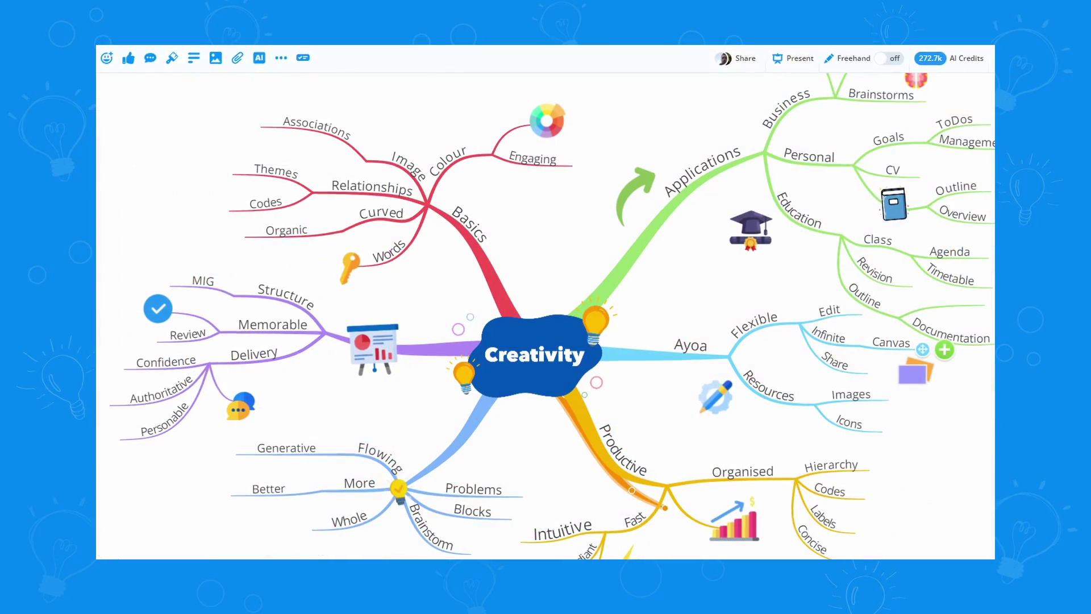